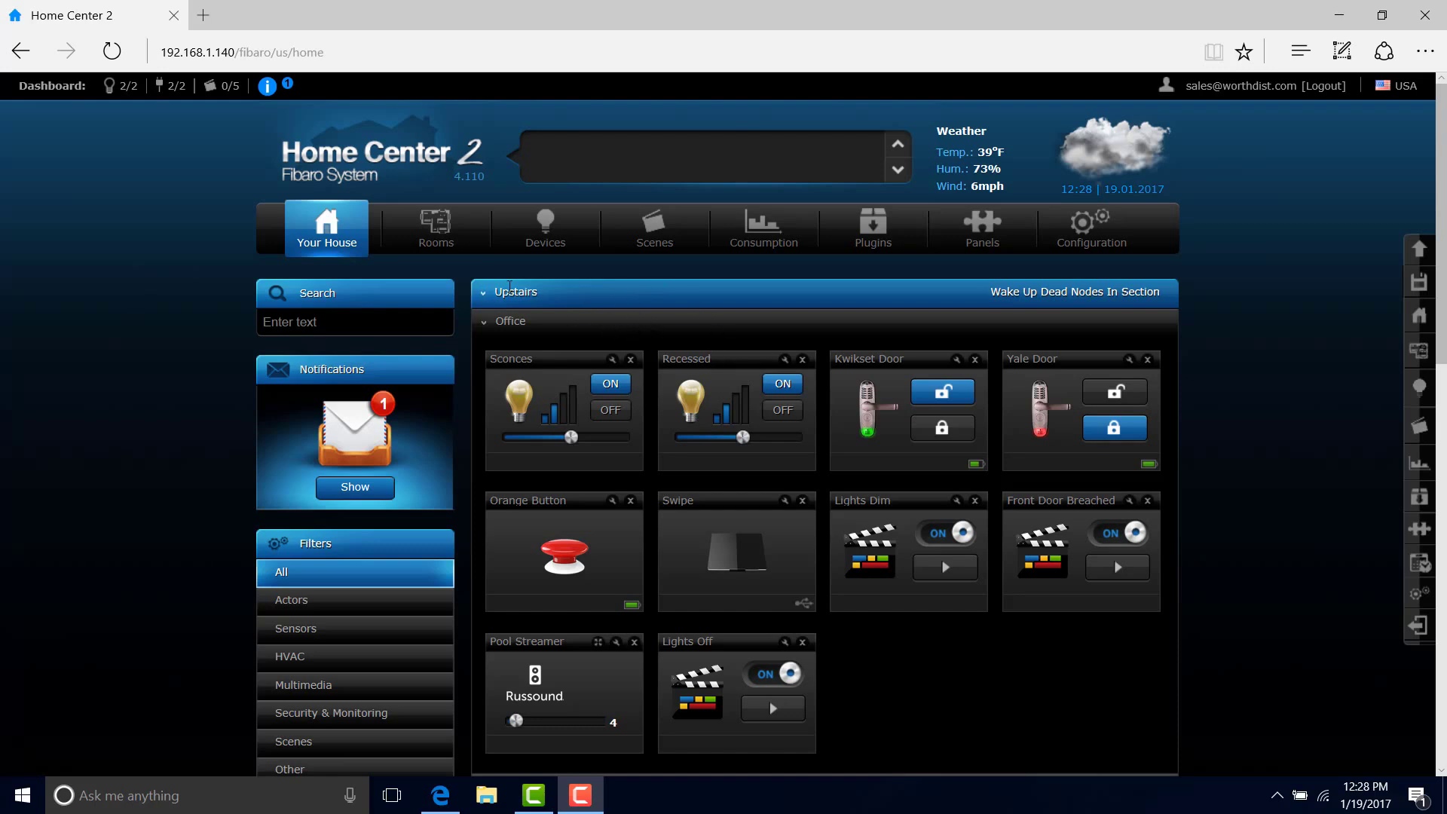
pyautogui.scroll(-2, 512, 286)
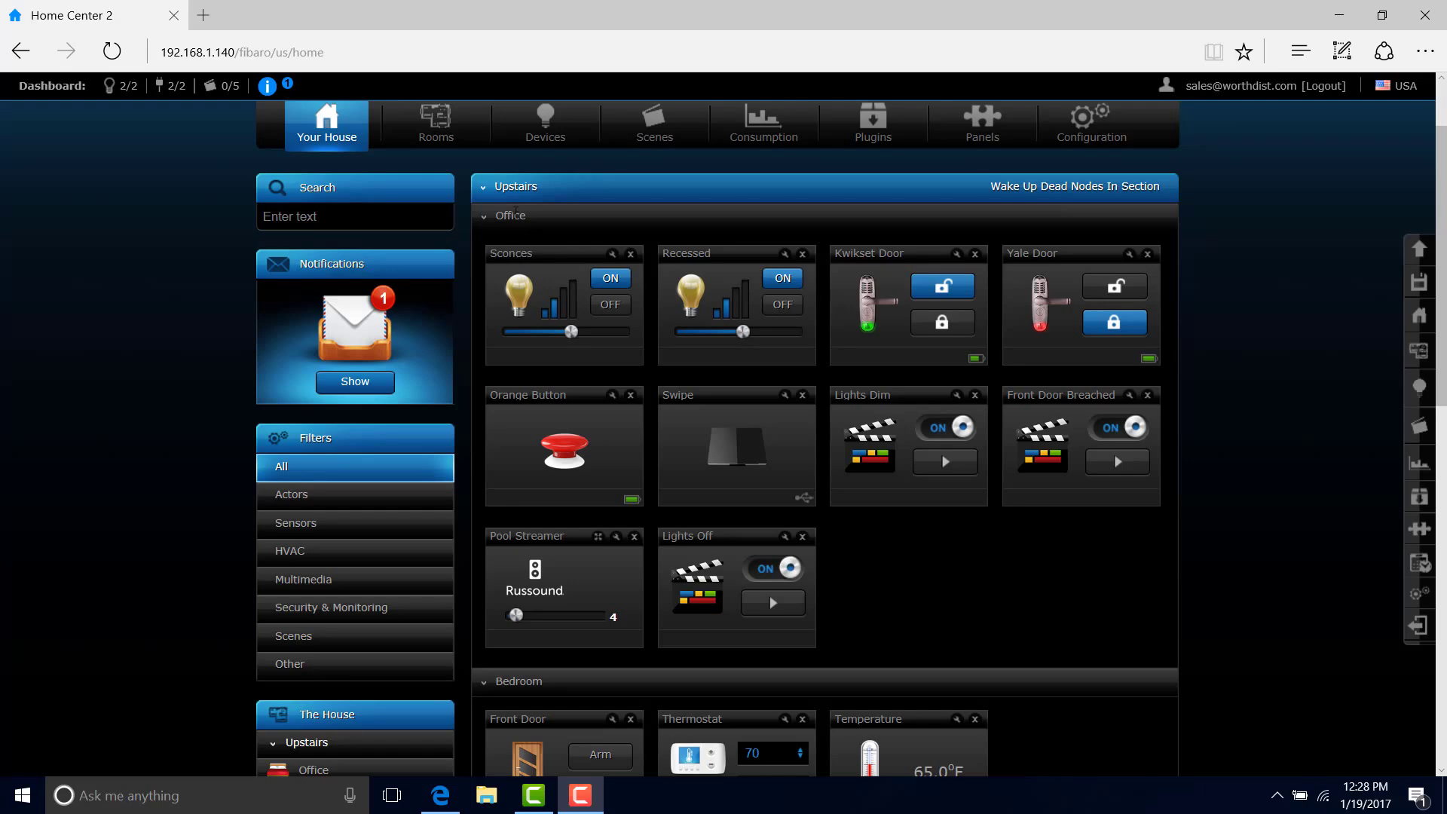
pyautogui.scroll(-7, 524, 678)
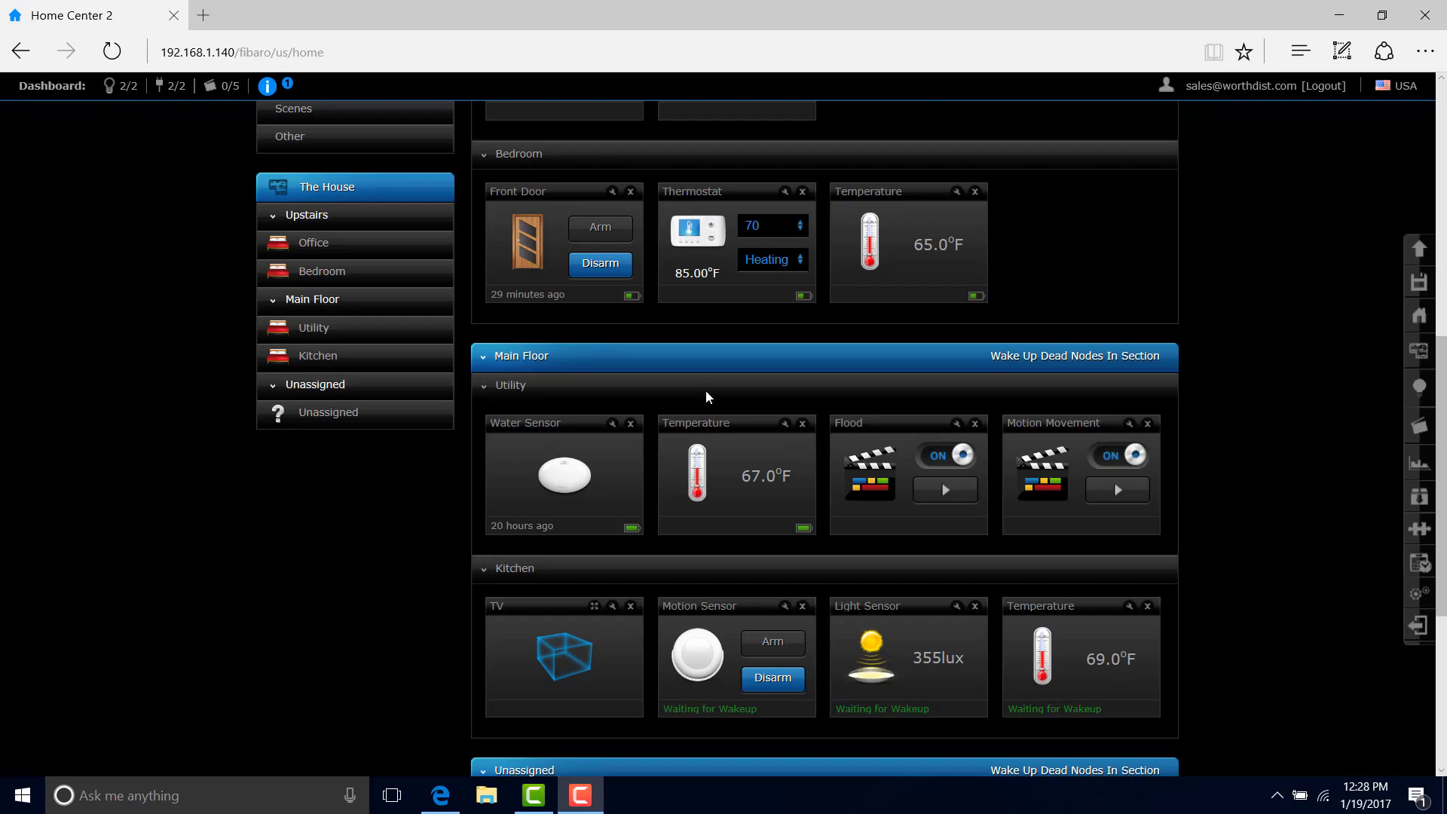
pyautogui.scroll(7, 717, 373)
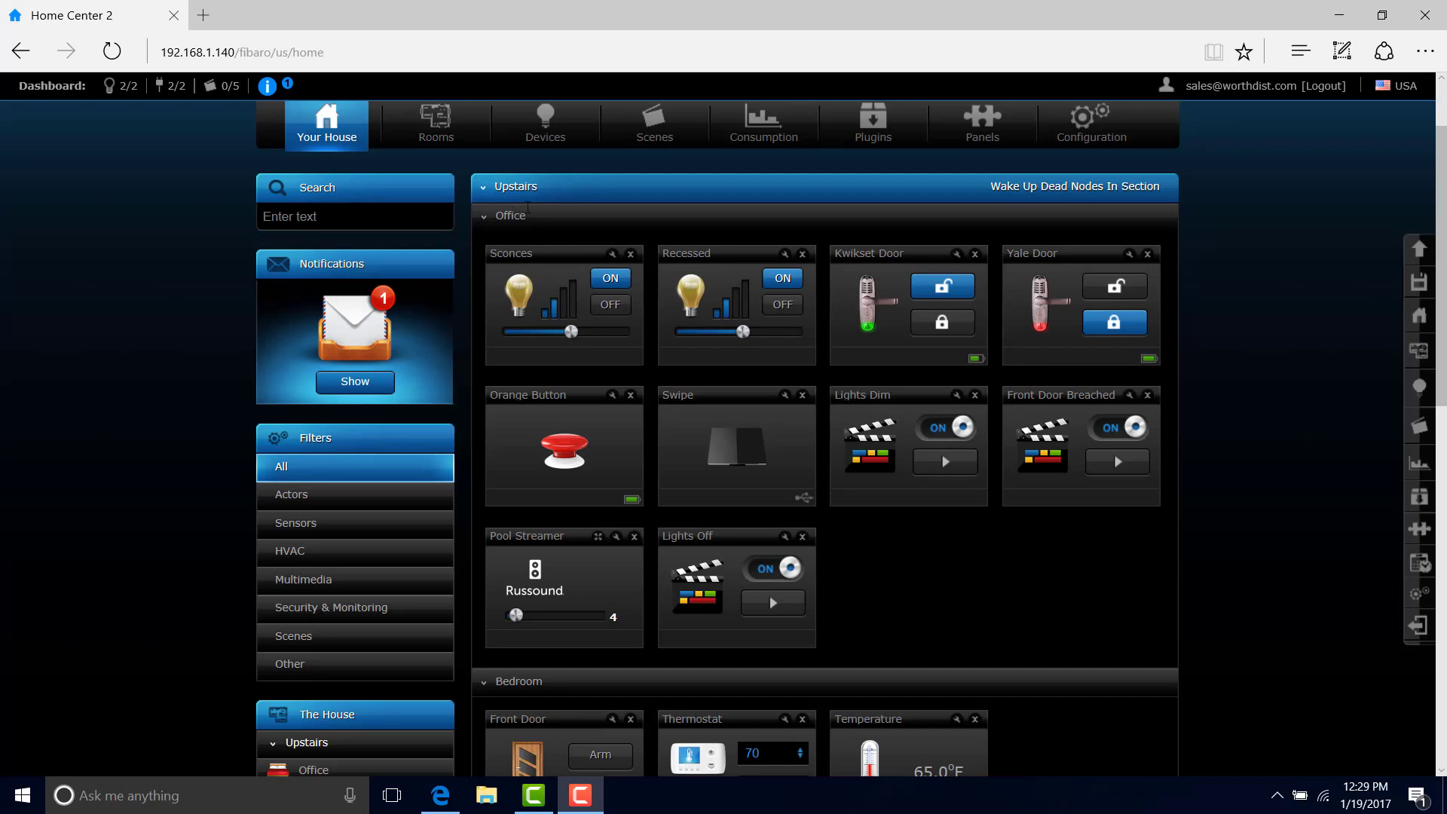
pyautogui.scroll(-2, 722, 249)
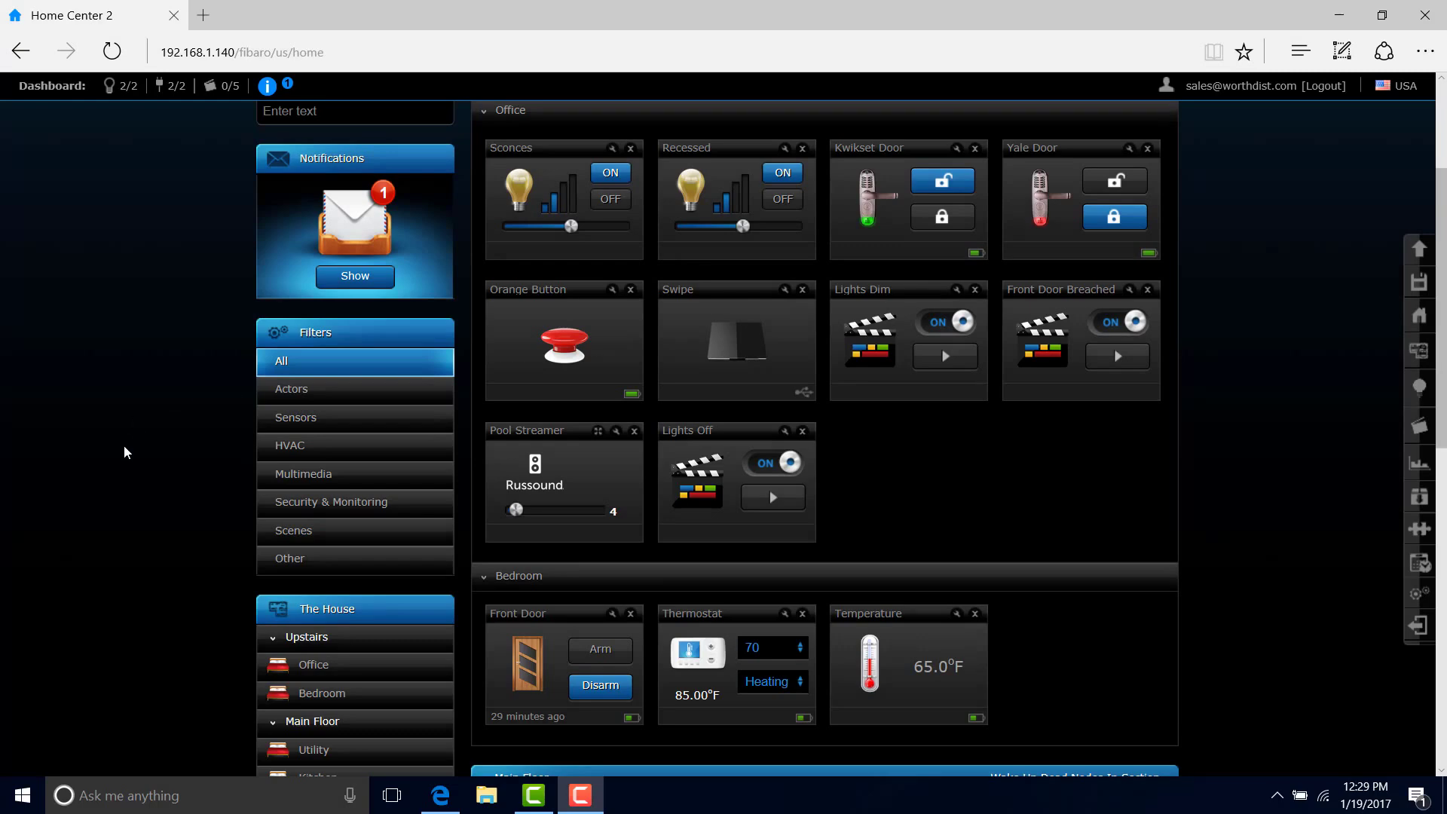
pyautogui.scroll(-1, 211, 600)
pyautogui.scroll(2, 176, 421)
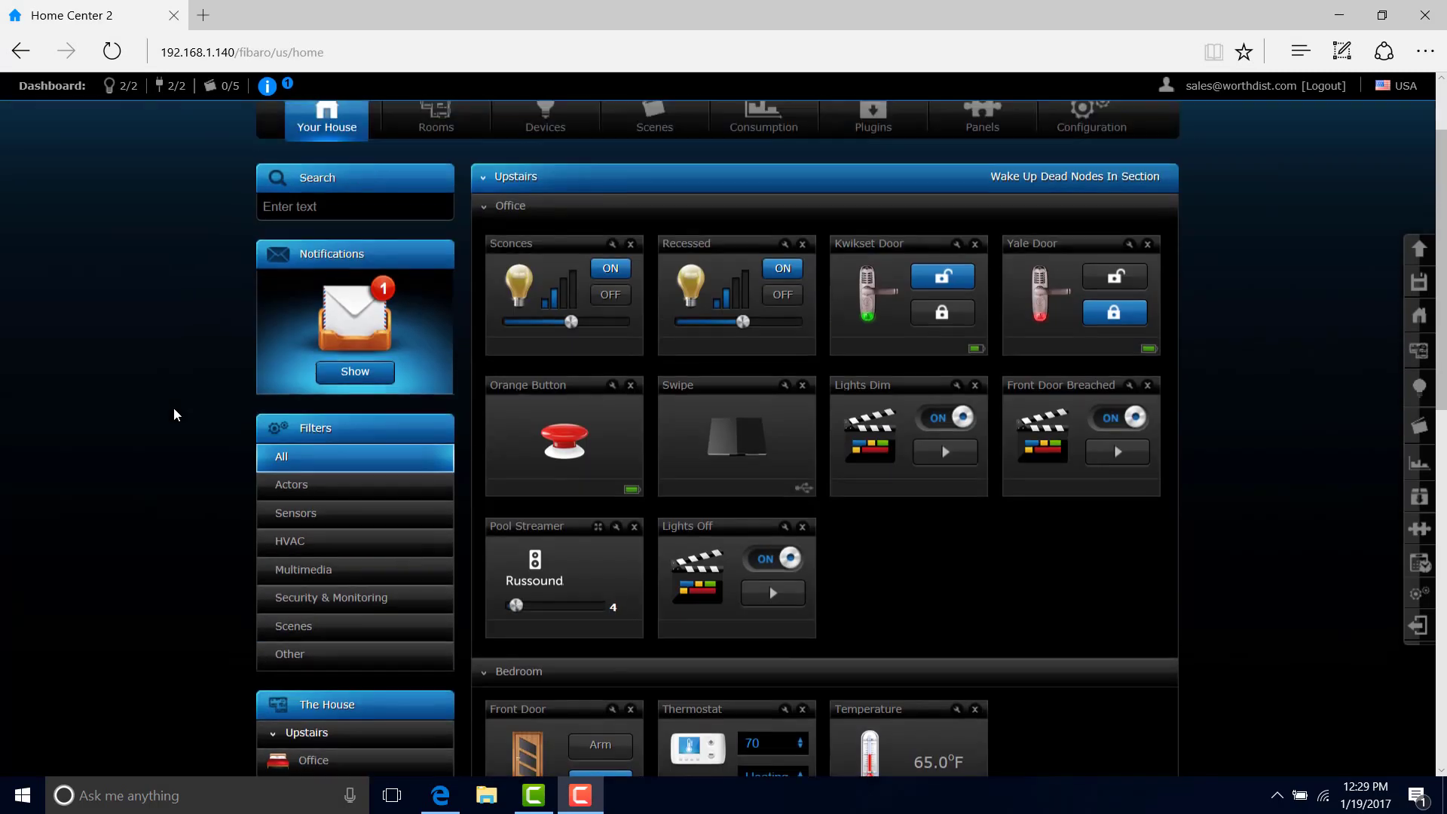
pyautogui.scroll(2, 173, 414)
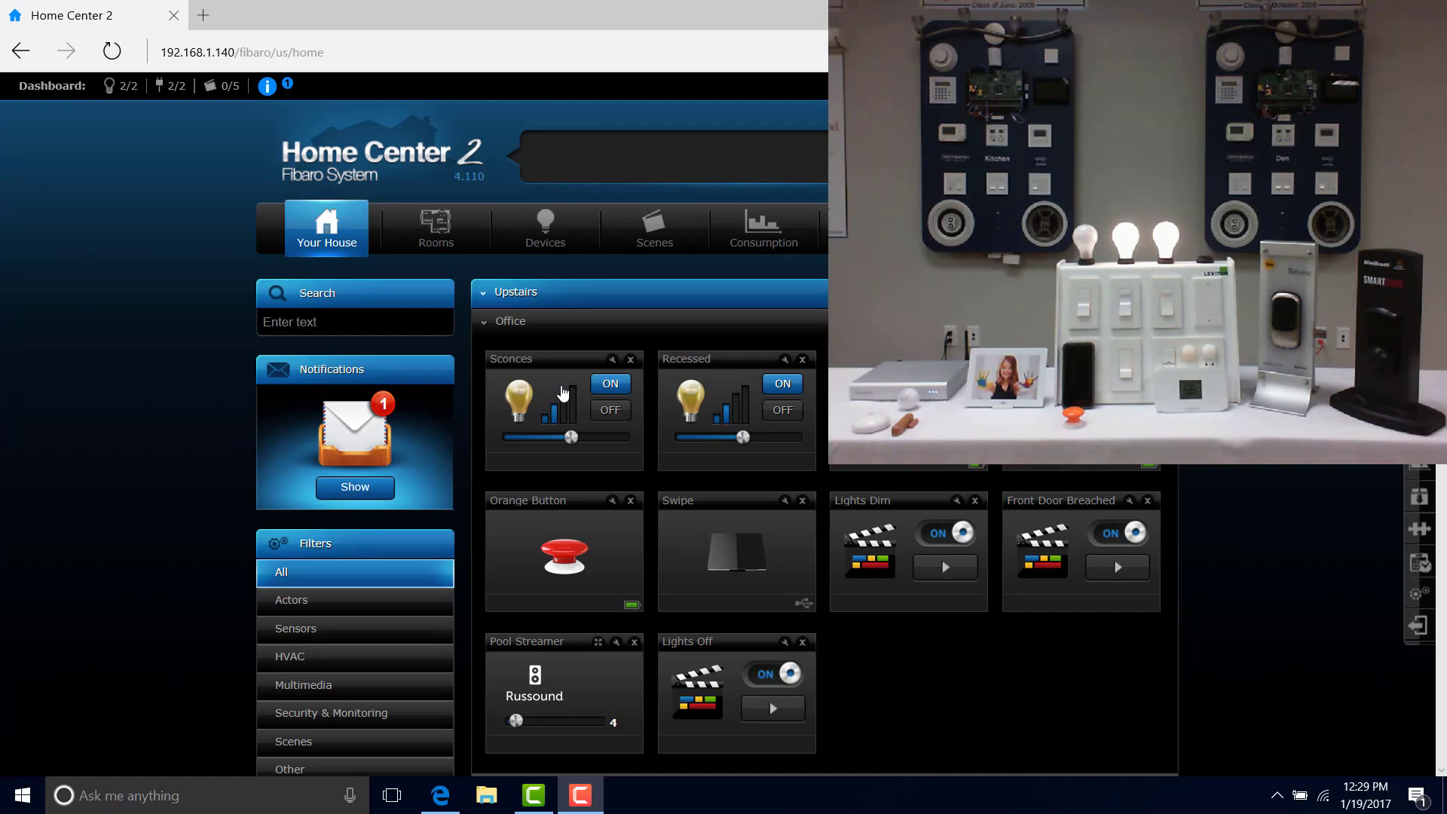
# Step: Turn the Office Sconces and Recessed lights off and on again, then dim Recessed to about 60%
pyautogui.click(595, 414)
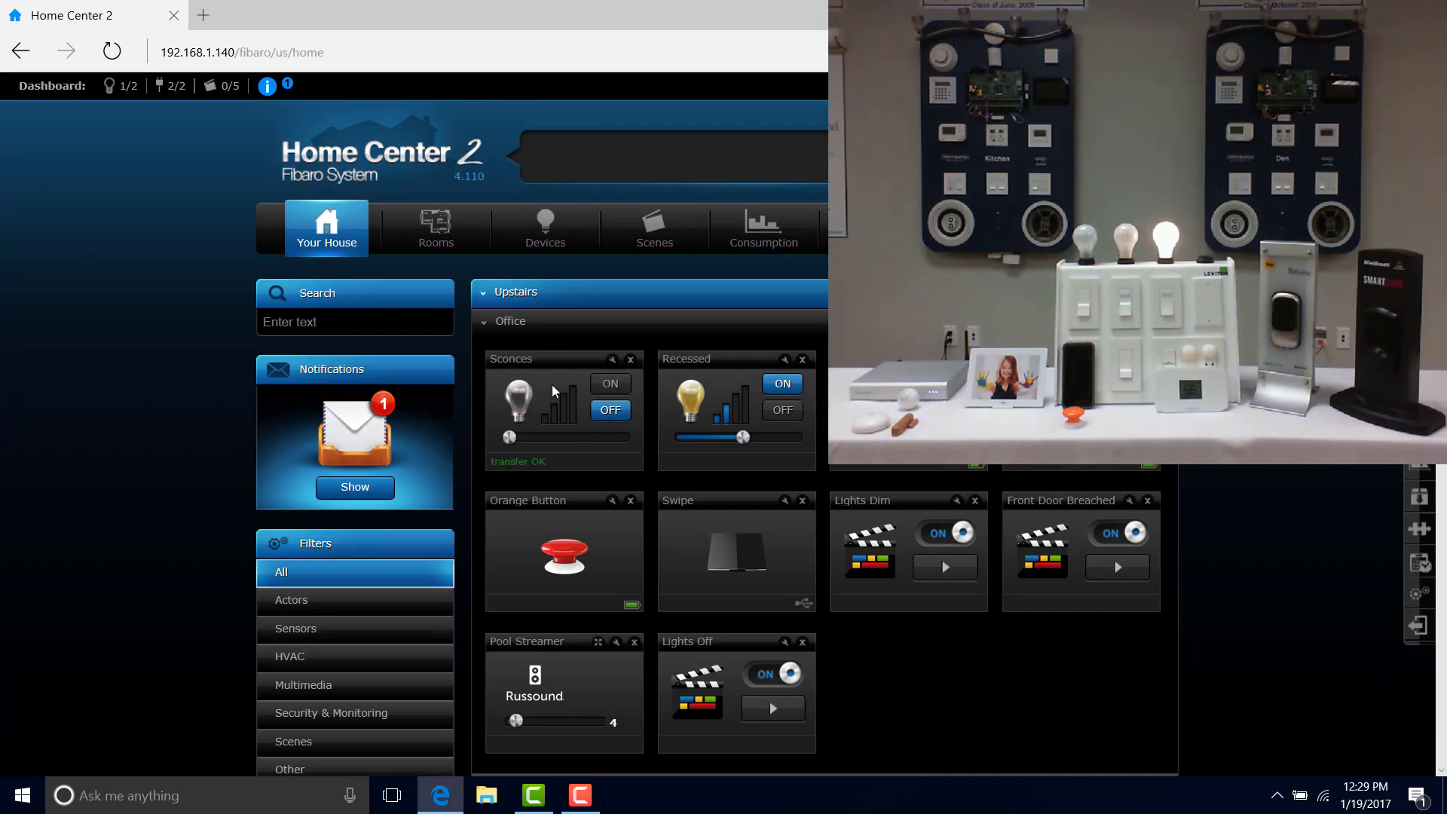
pyautogui.click(799, 416)
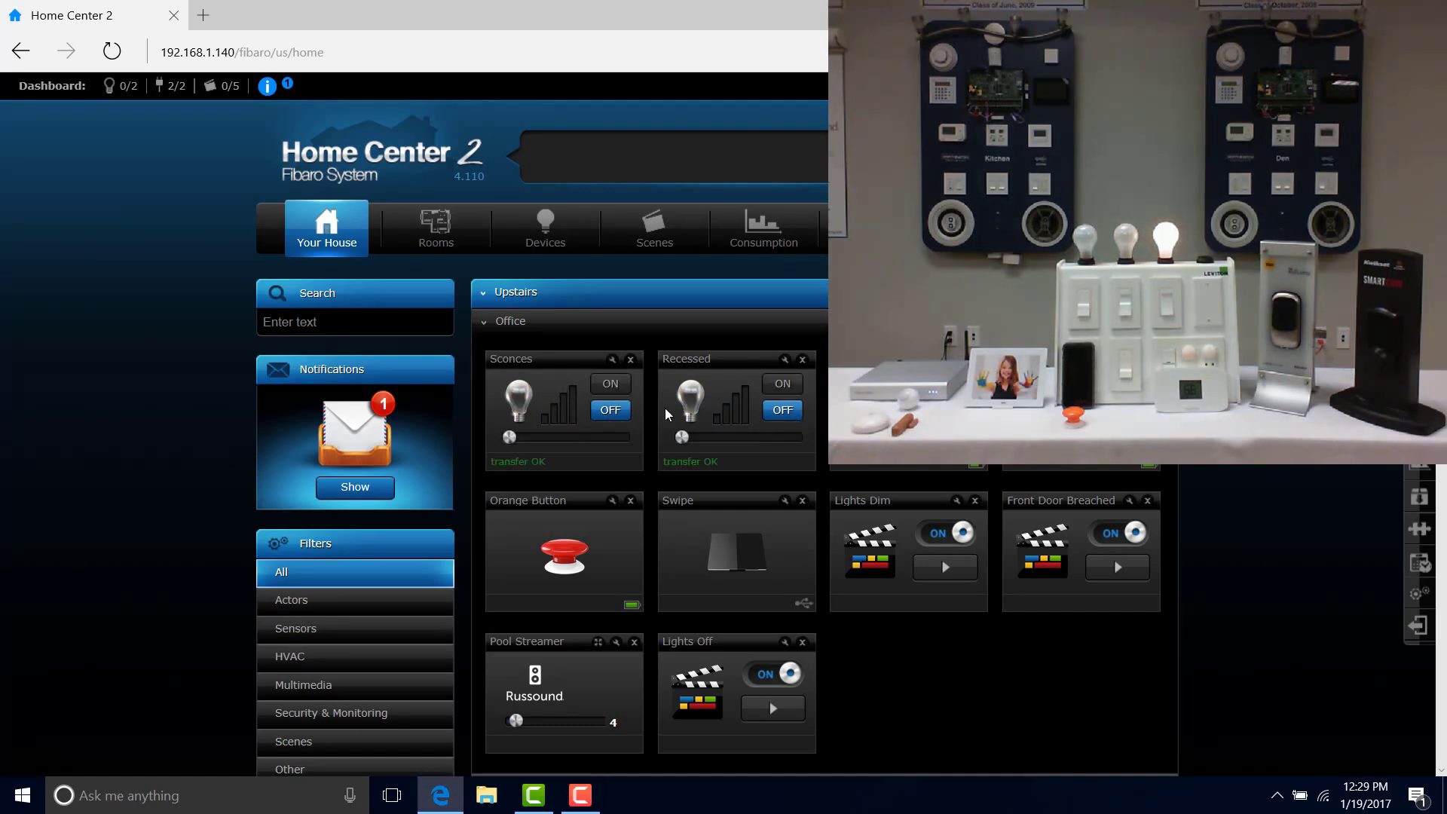
pyautogui.click(612, 385)
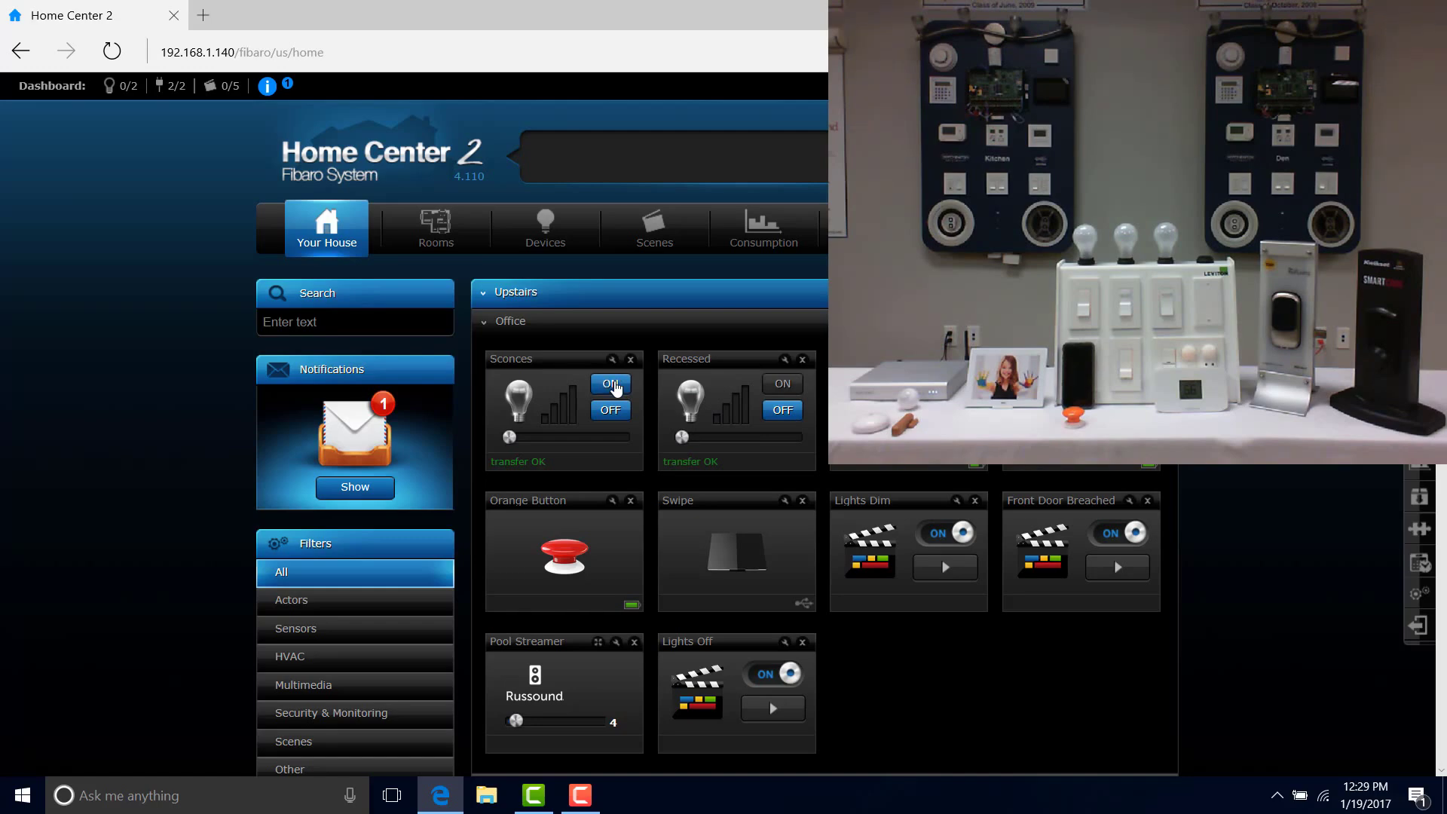
pyautogui.click(782, 386)
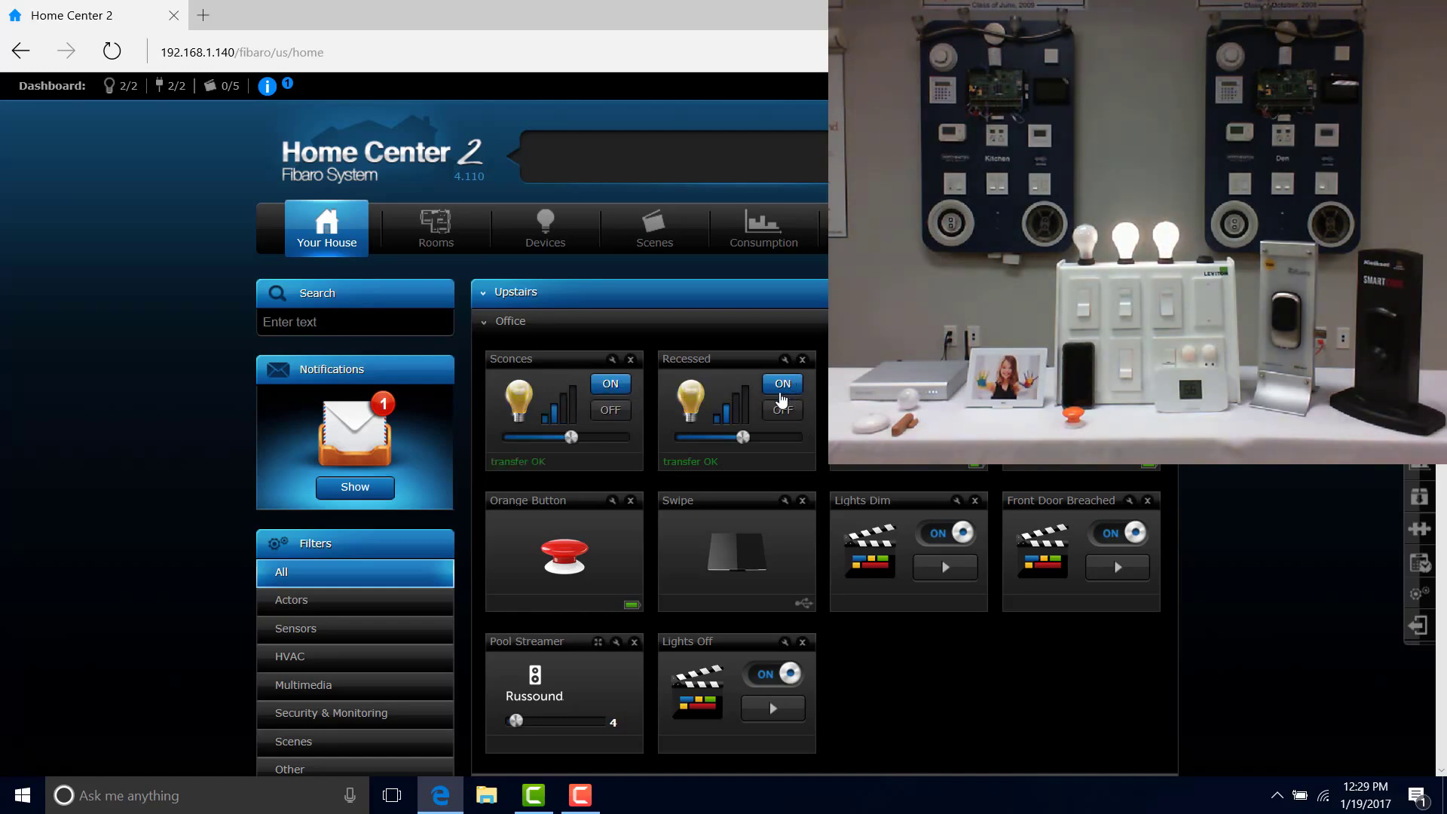
pyautogui.click(746, 413)
pyautogui.click(748, 438)
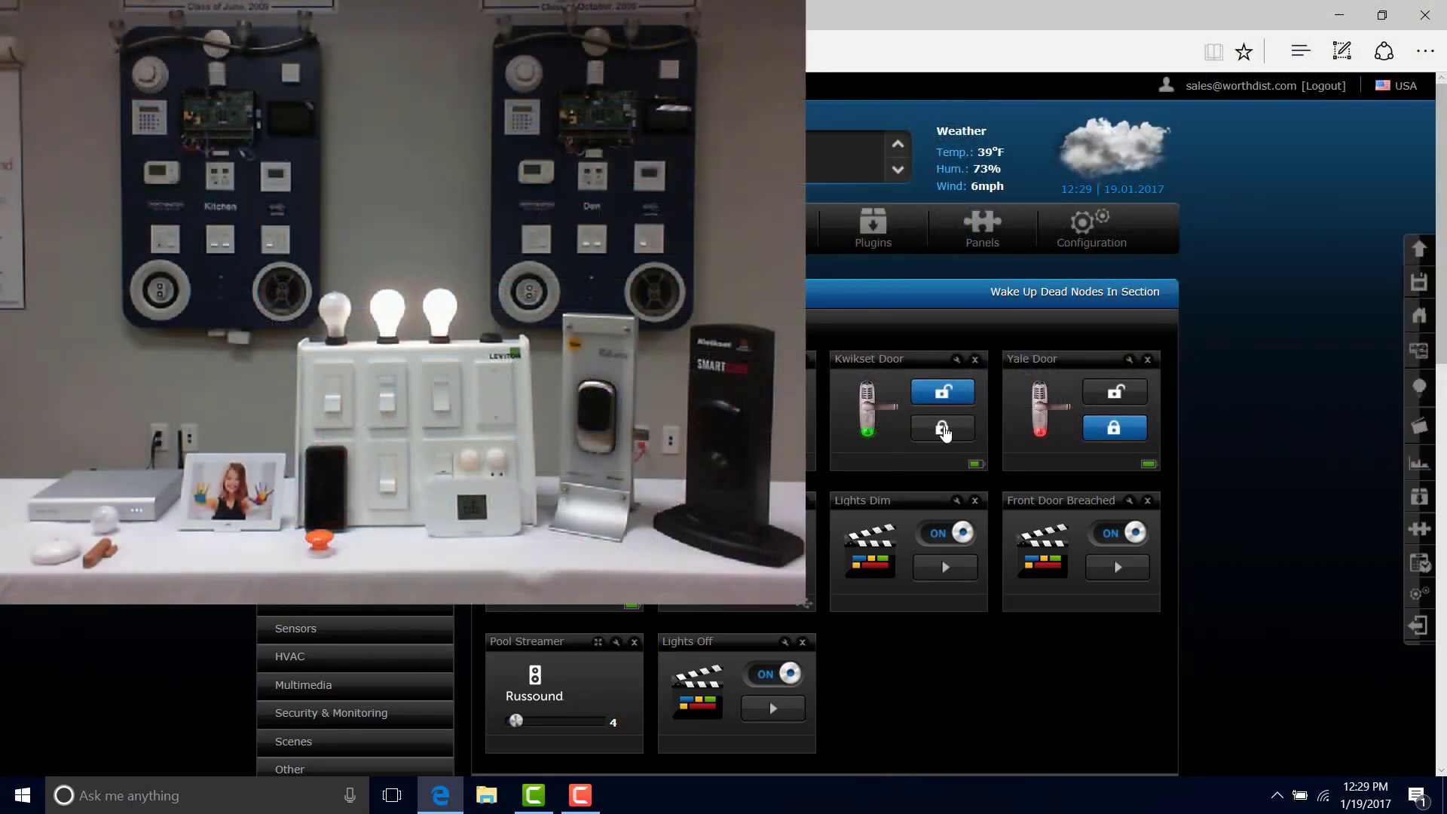
# Step: Lock the Office Kwikset Door, then scroll down to the Main Floor Utility tiles
pyautogui.click(942, 427)
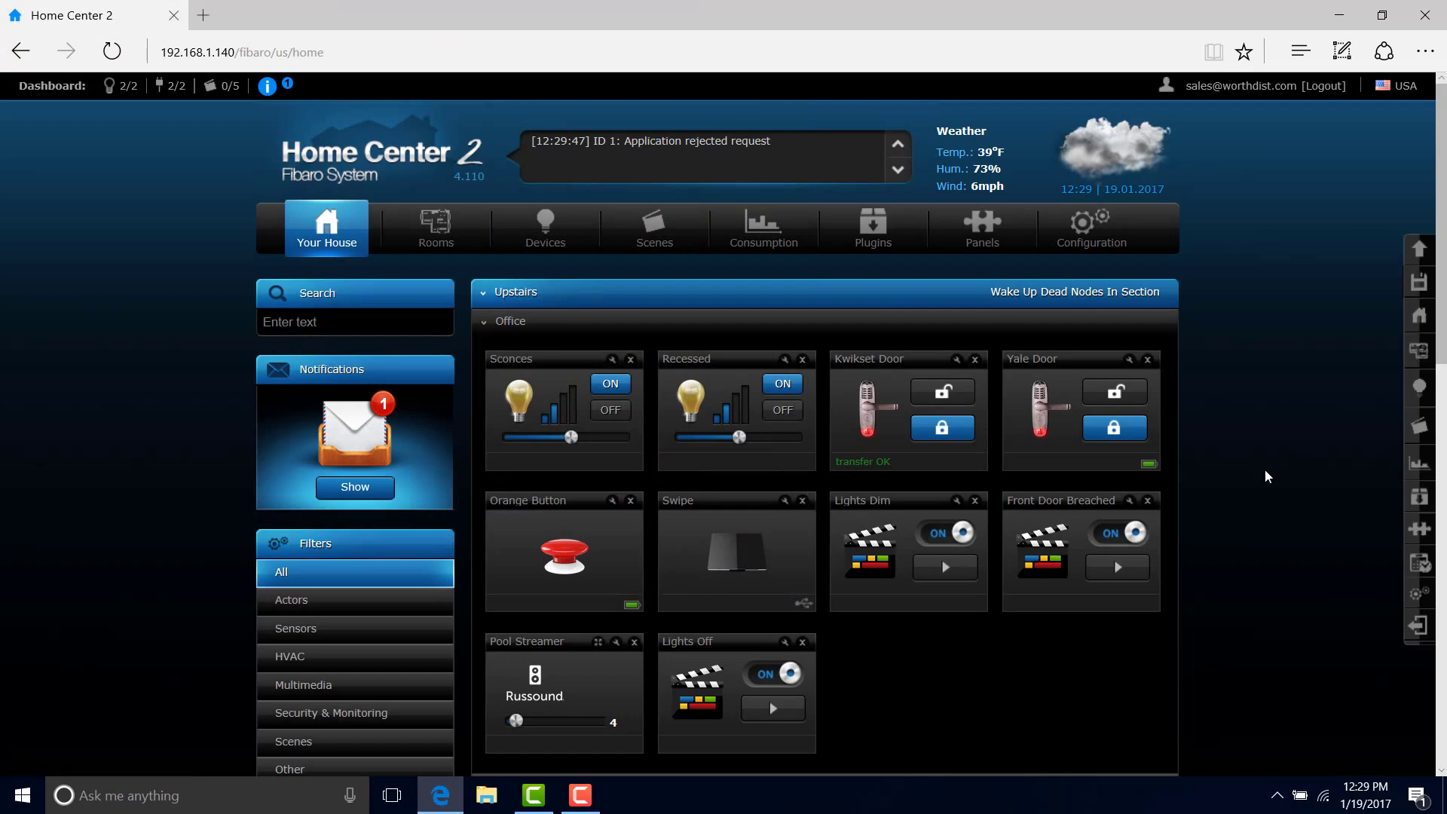
pyautogui.scroll(-5, 1266, 468)
pyautogui.scroll(-1, 1270, 468)
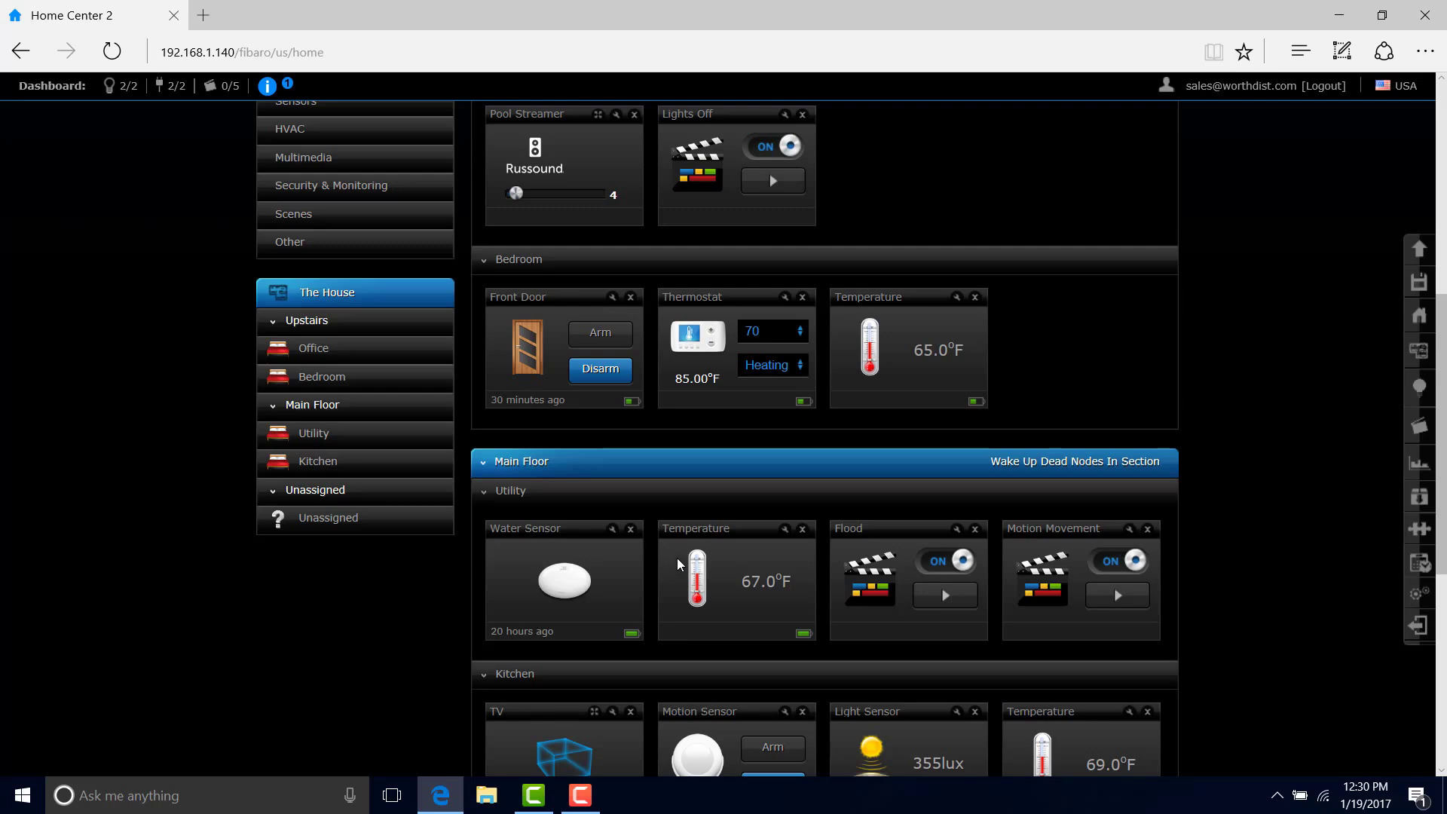
# Step: Scroll down the dashboard to the Kitchen section and back up to check the Office tiles
pyautogui.scroll(-1, 701, 563)
pyautogui.scroll(-1, 701, 563)
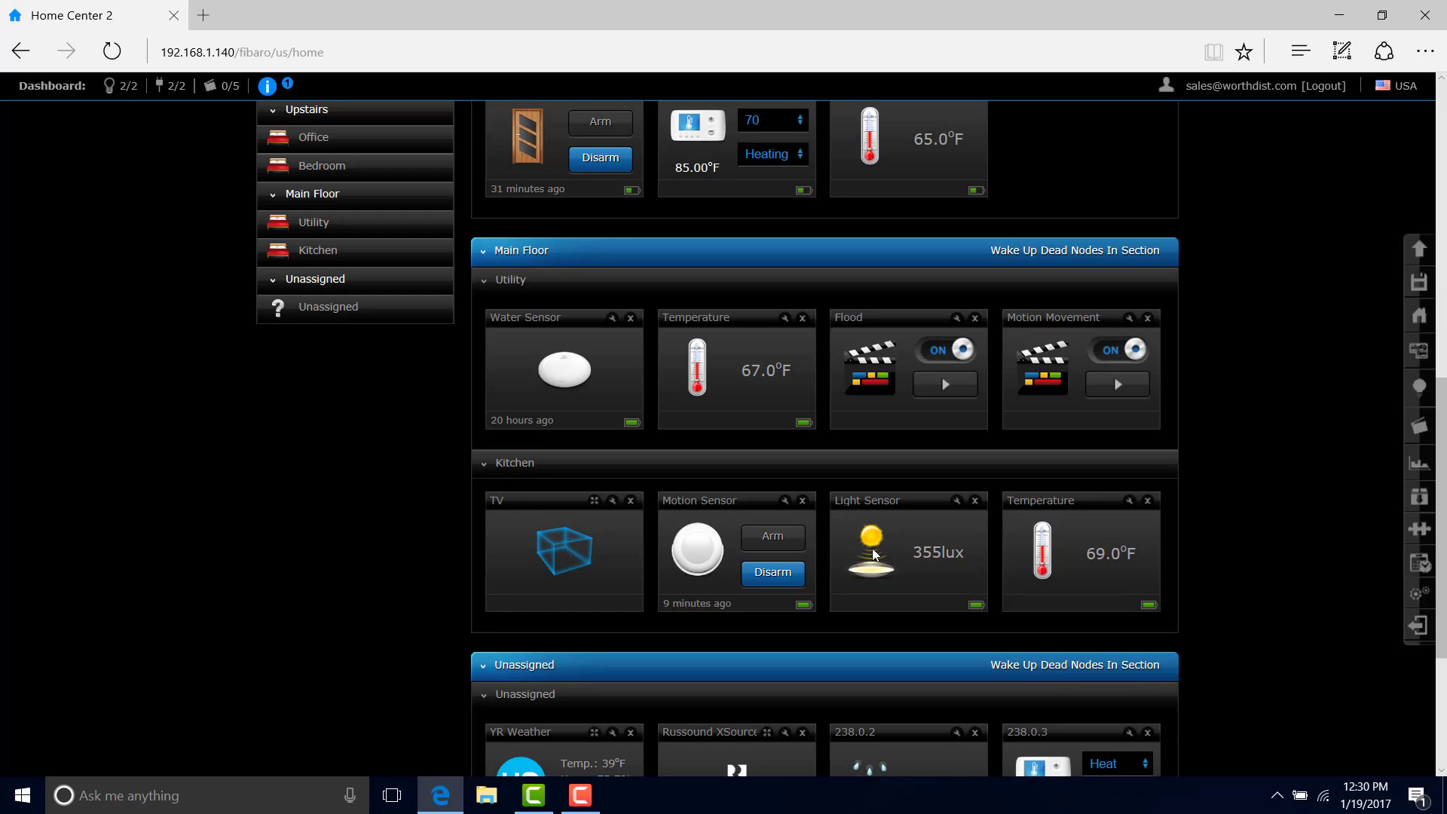
pyautogui.scroll(1, 730, 493)
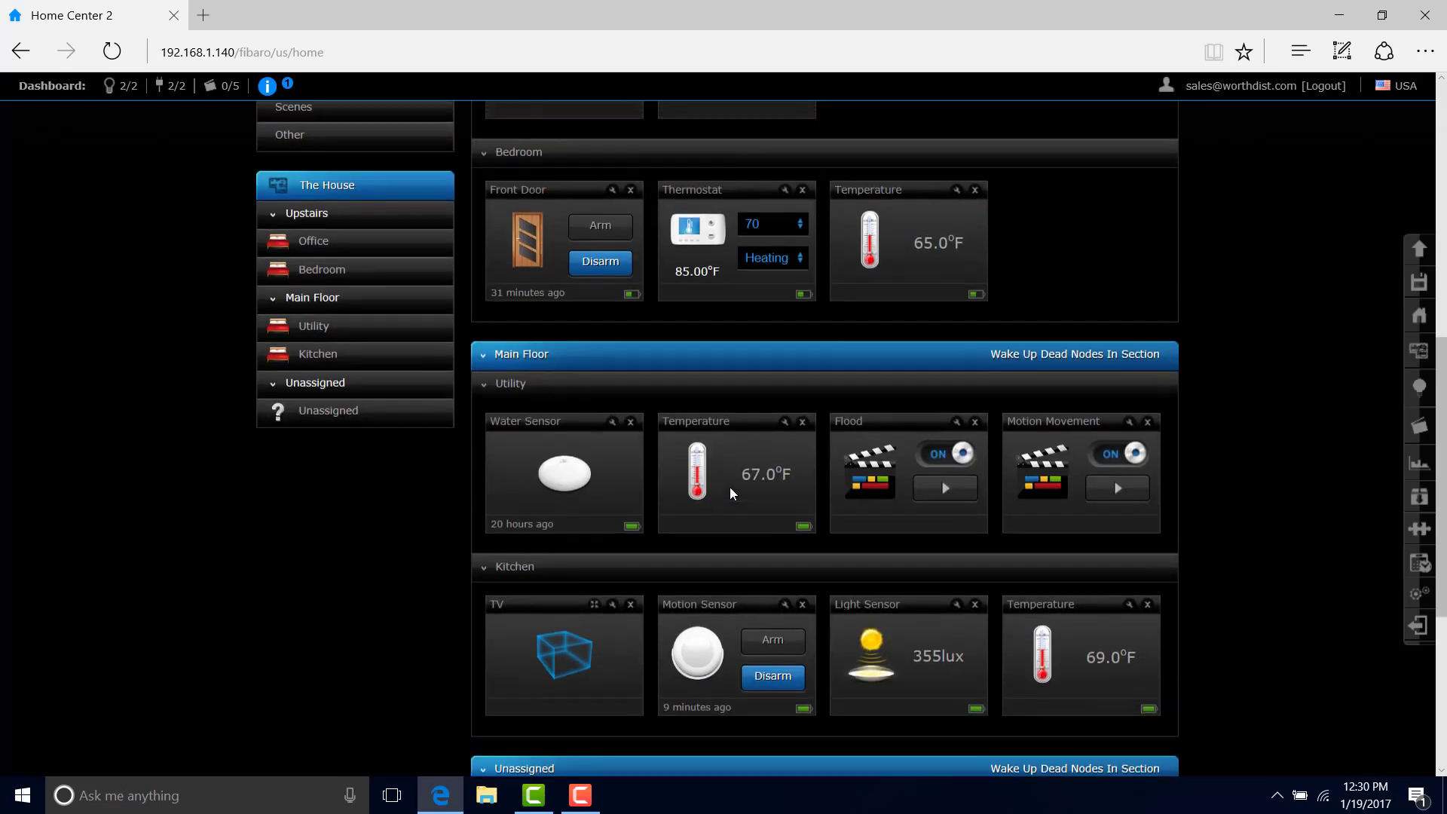
pyautogui.scroll(7, 729, 487)
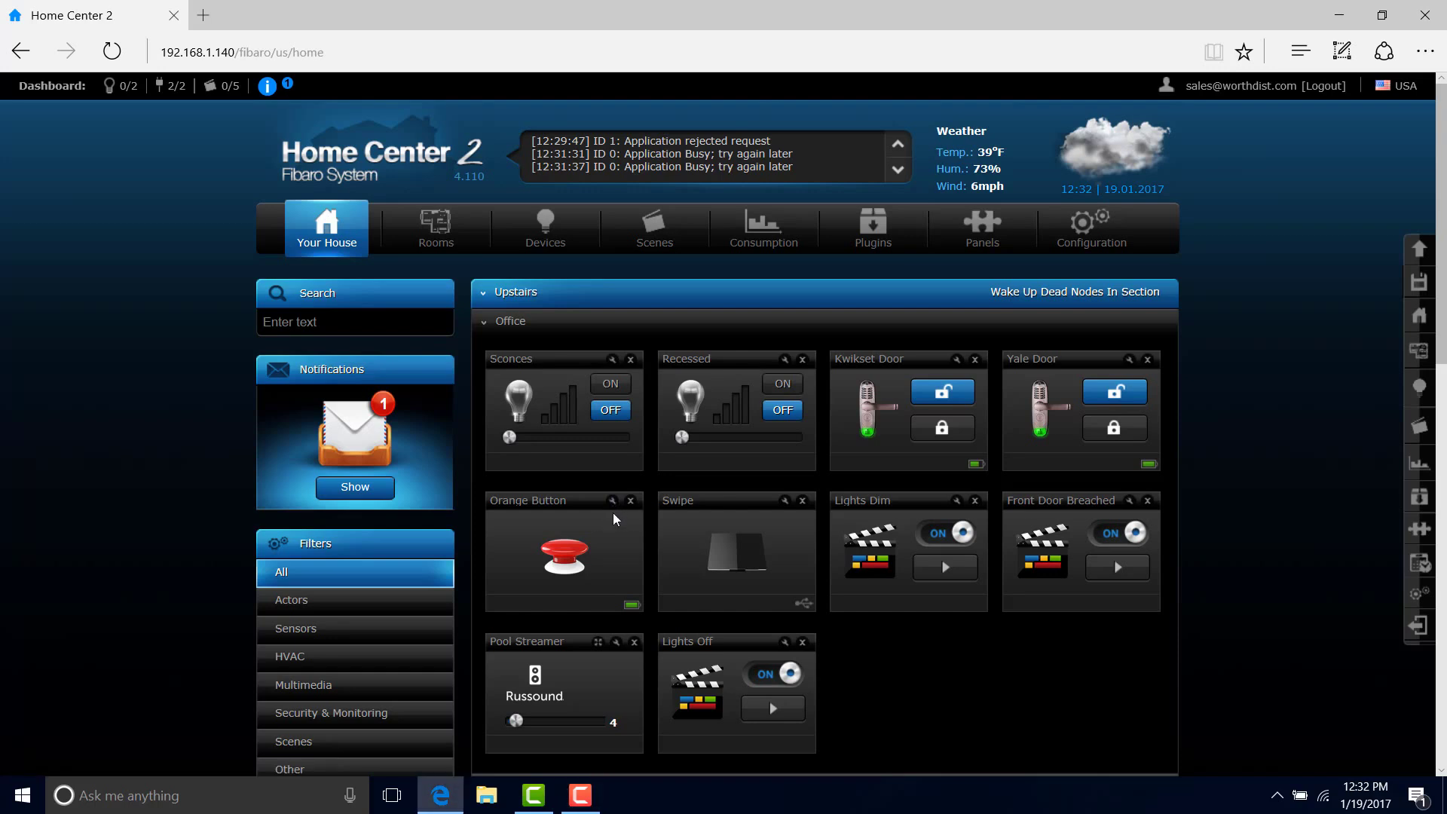
# Step: In the Orange Button's settings, begin a new reaction for the ×3 press
pyautogui.click(613, 502)
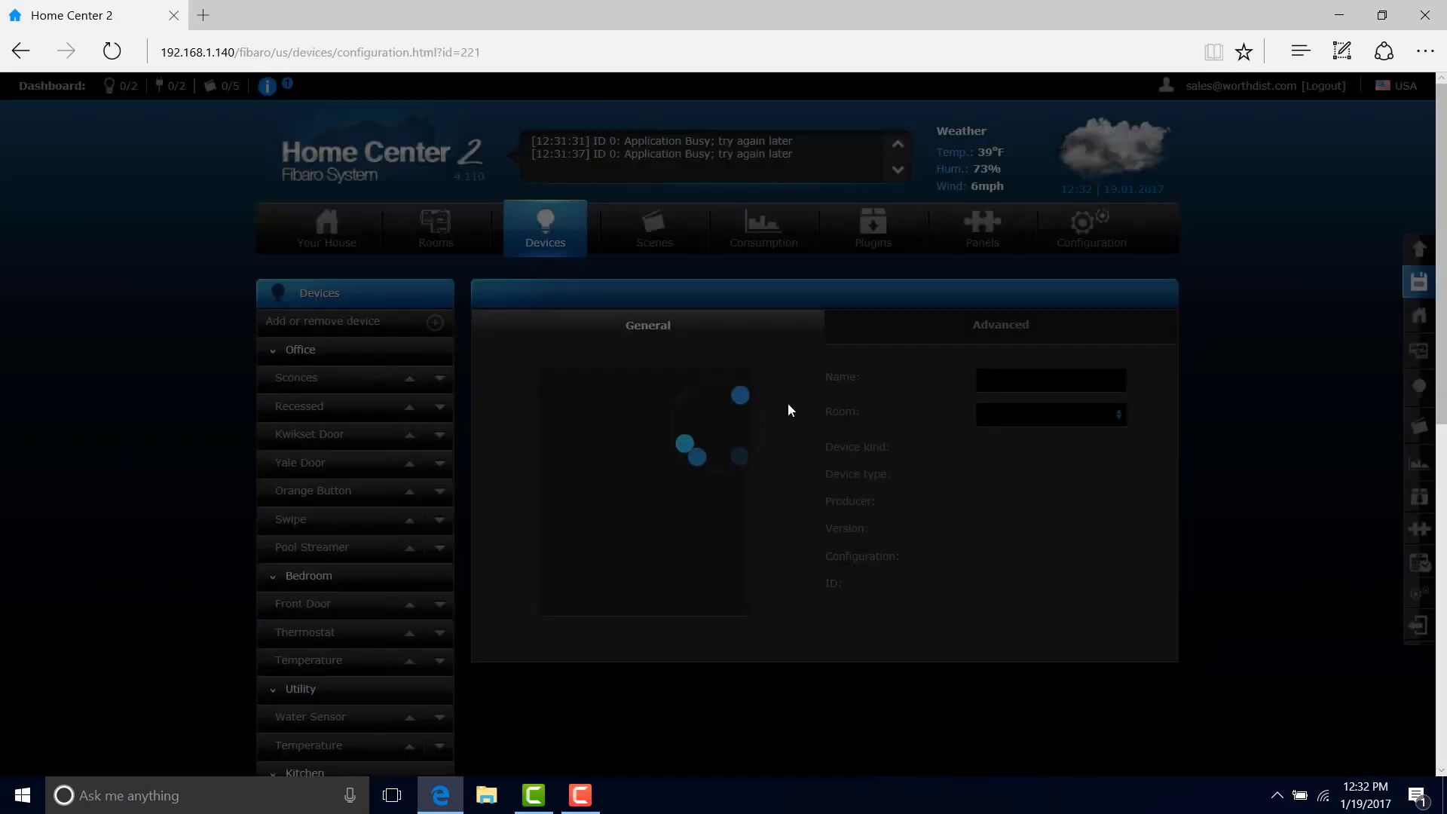
pyautogui.scroll(-5, 649, 351)
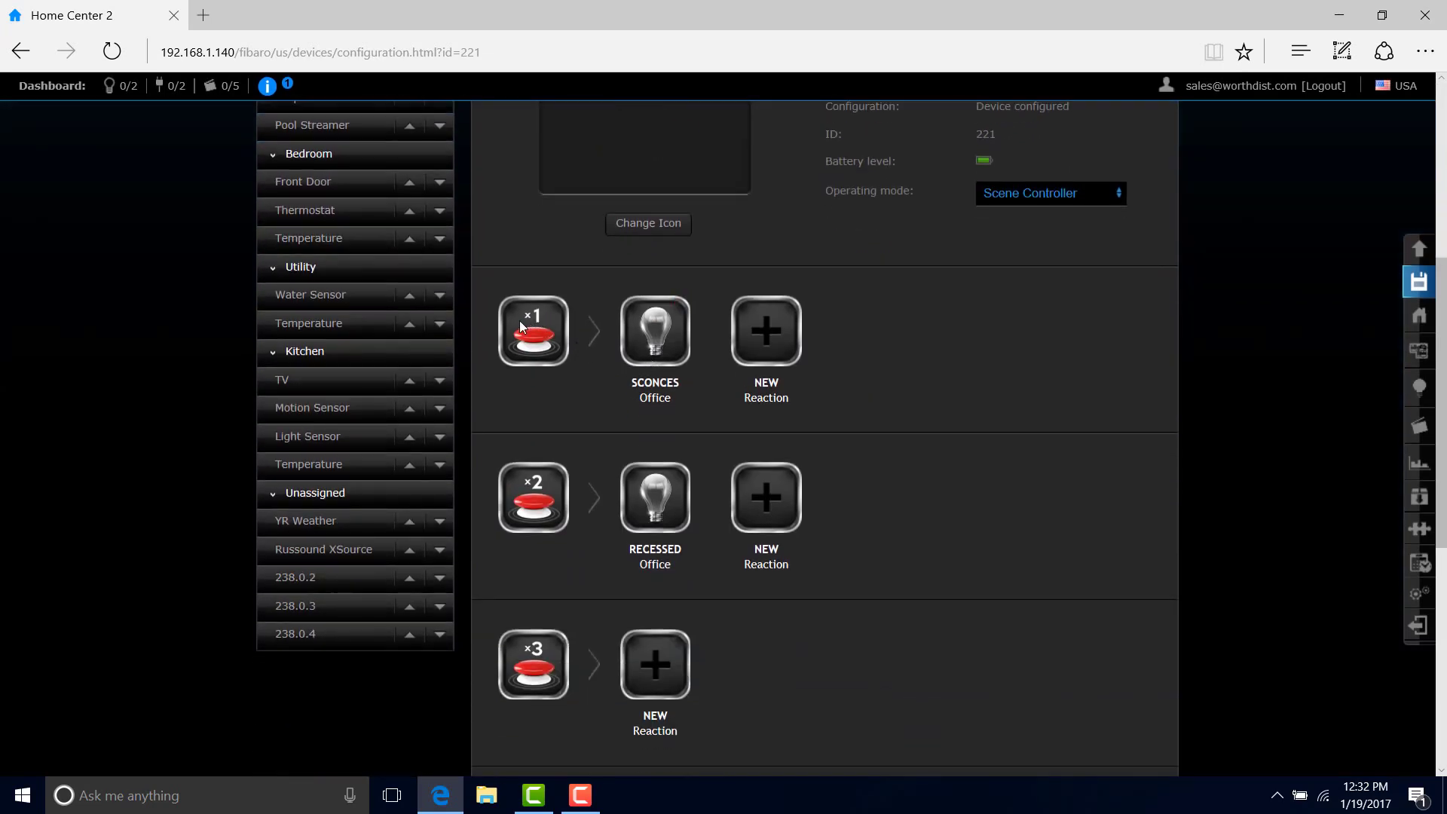
pyautogui.scroll(-4, 542, 505)
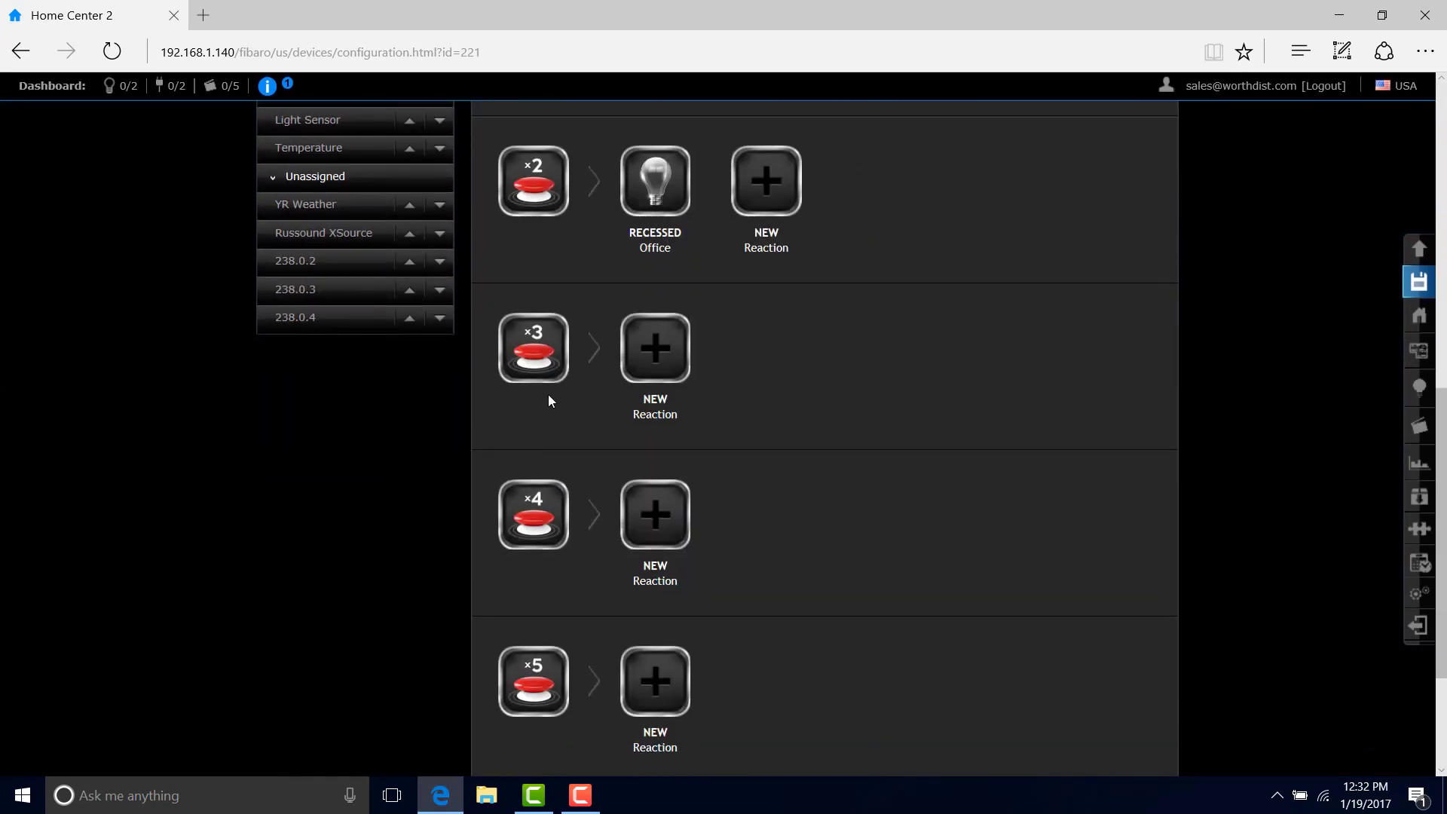
pyautogui.scroll(-3, 550, 669)
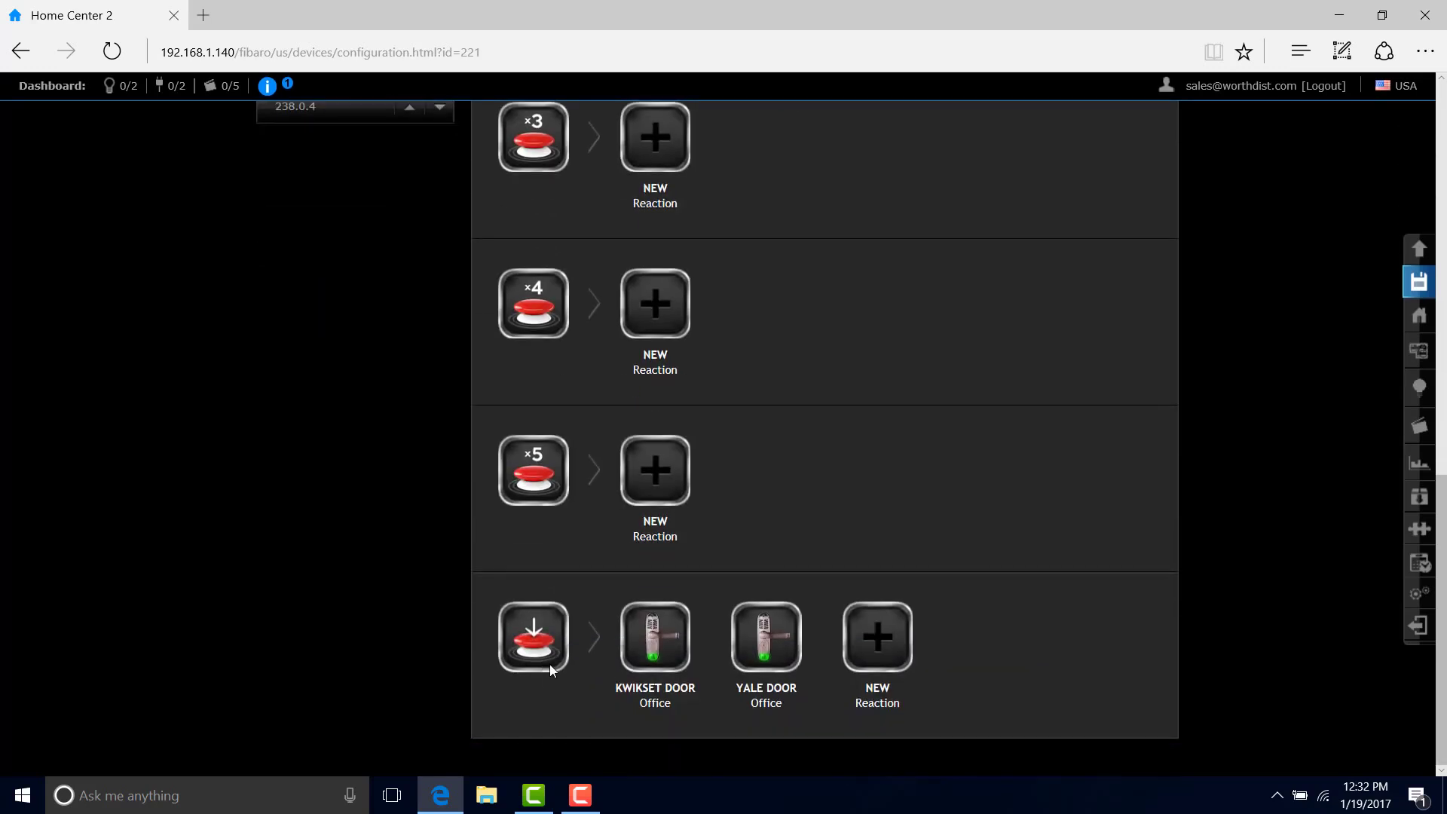
pyautogui.scroll(7, 859, 445)
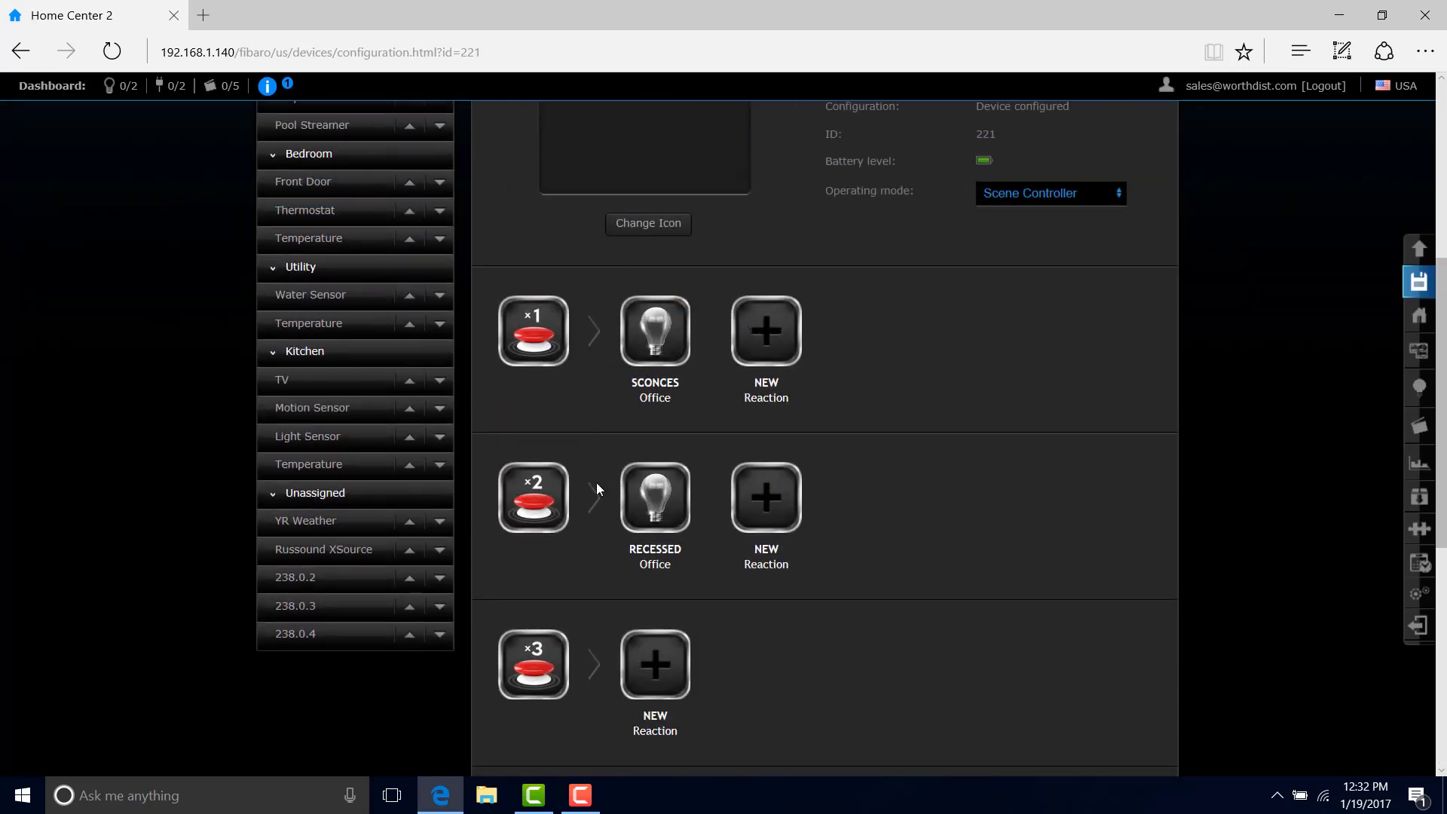
pyautogui.click(656, 678)
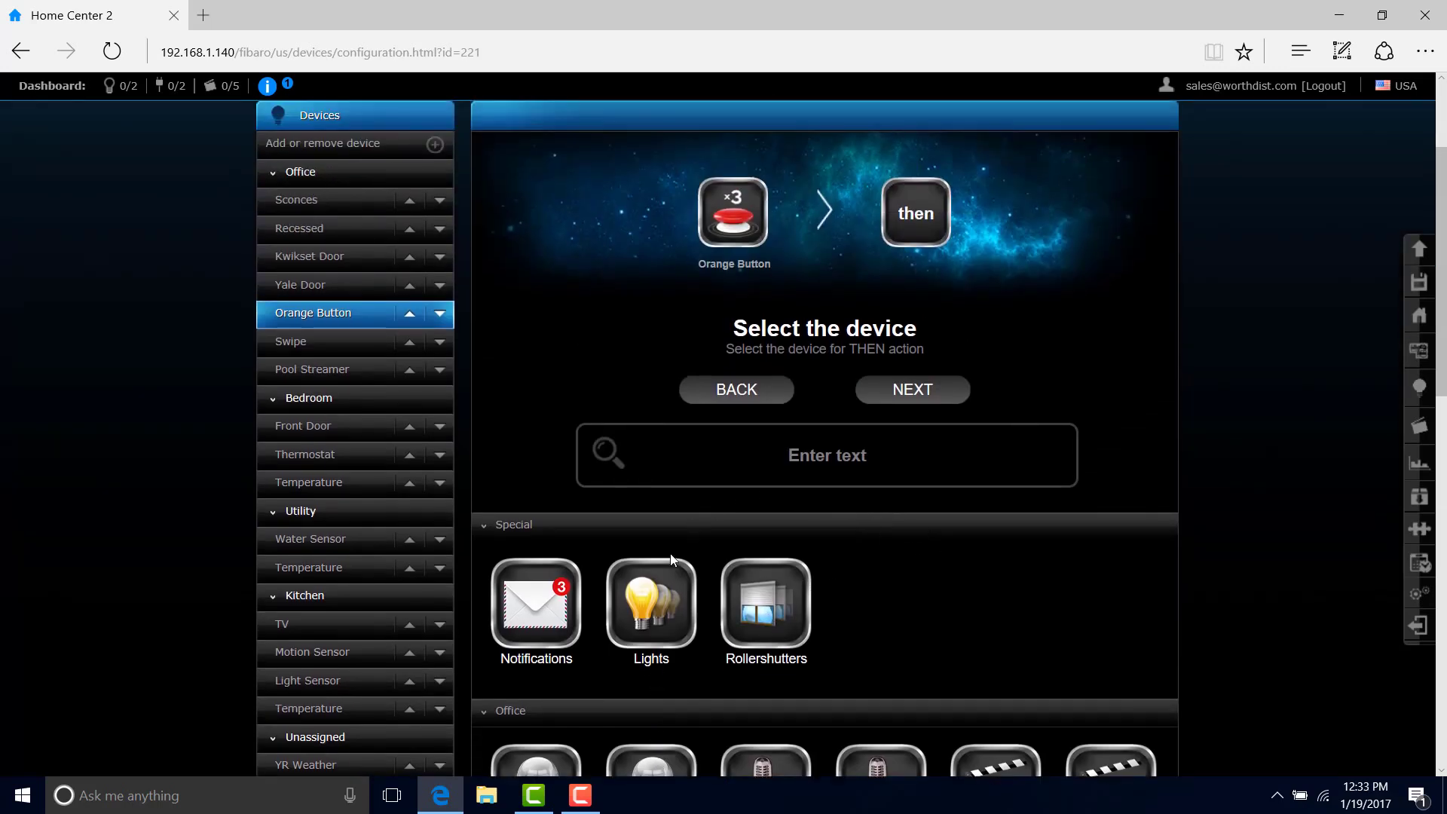
# Step: Save a triple-press reaction setting the Office room lights to level 50
pyautogui.click(664, 603)
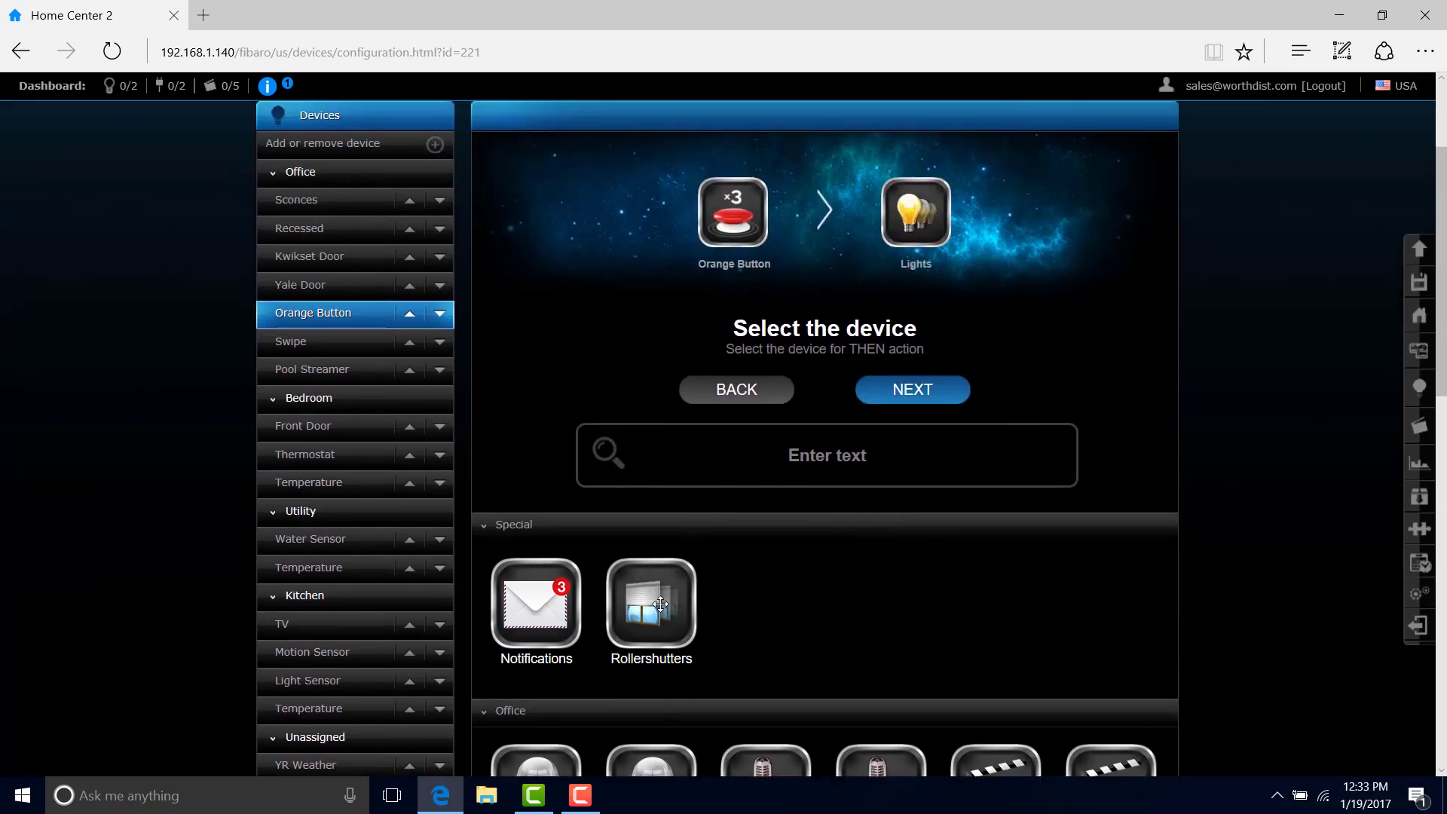
pyautogui.click(908, 389)
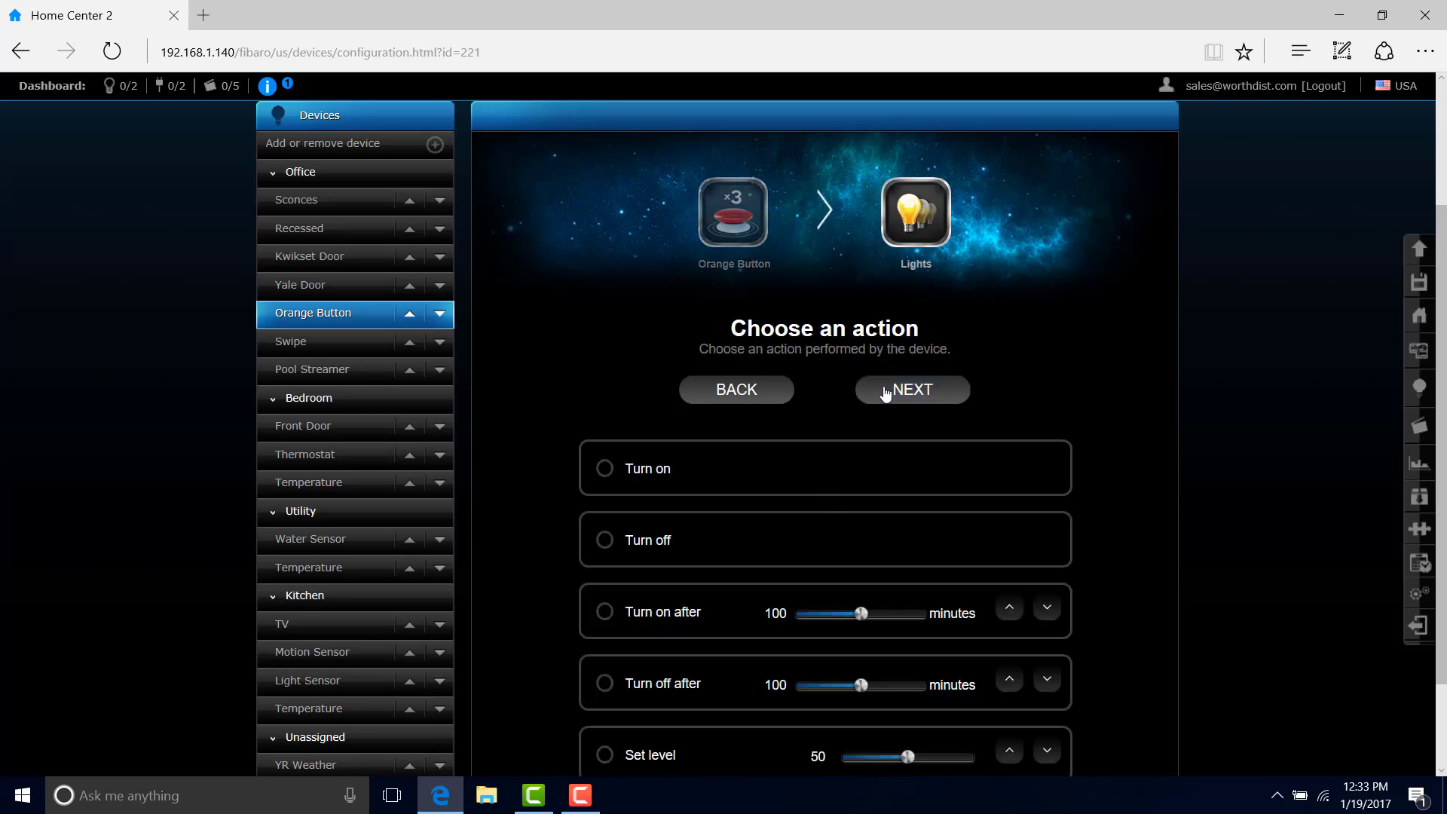
pyautogui.scroll(-2, 688, 526)
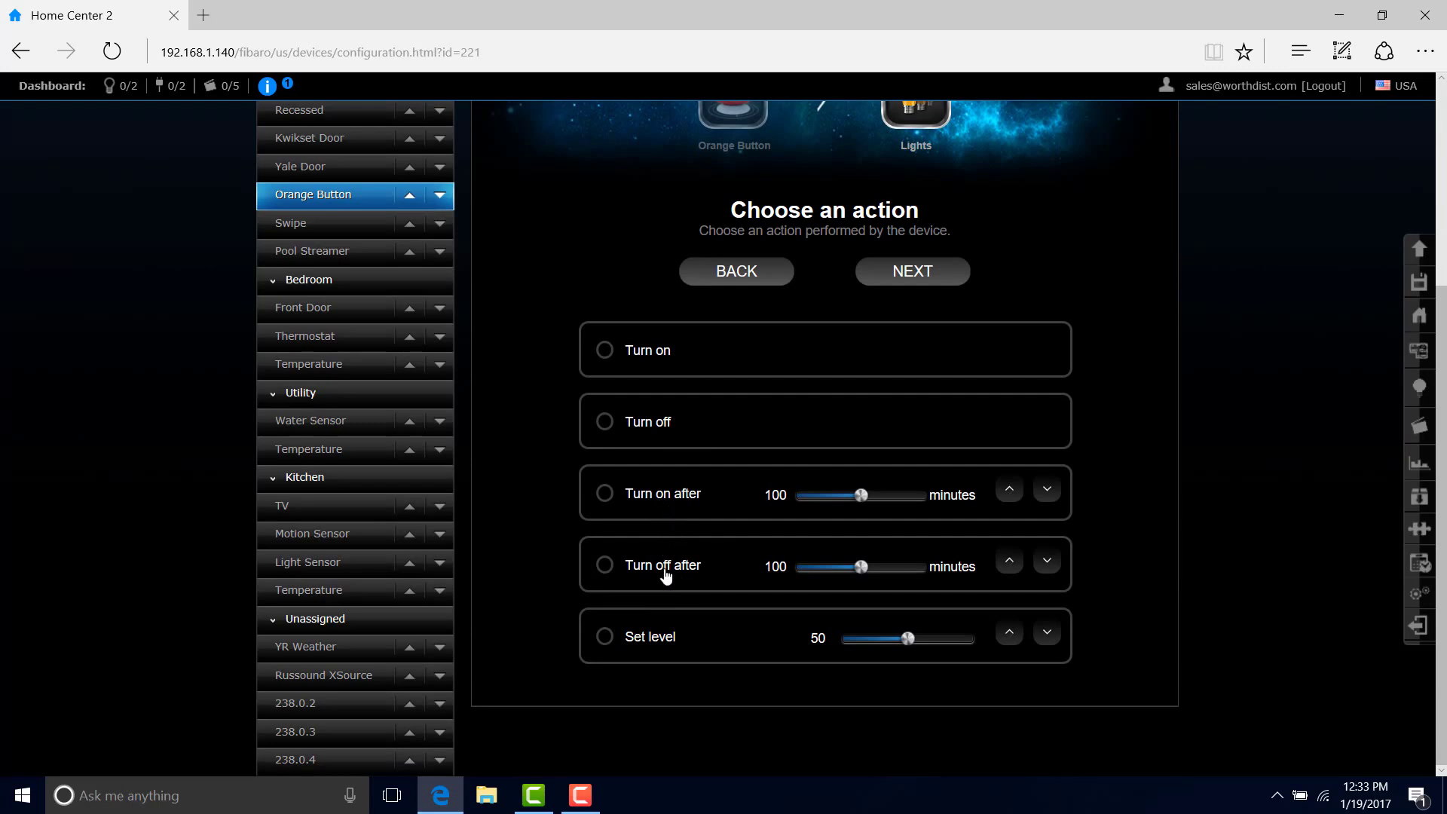
pyautogui.click(611, 639)
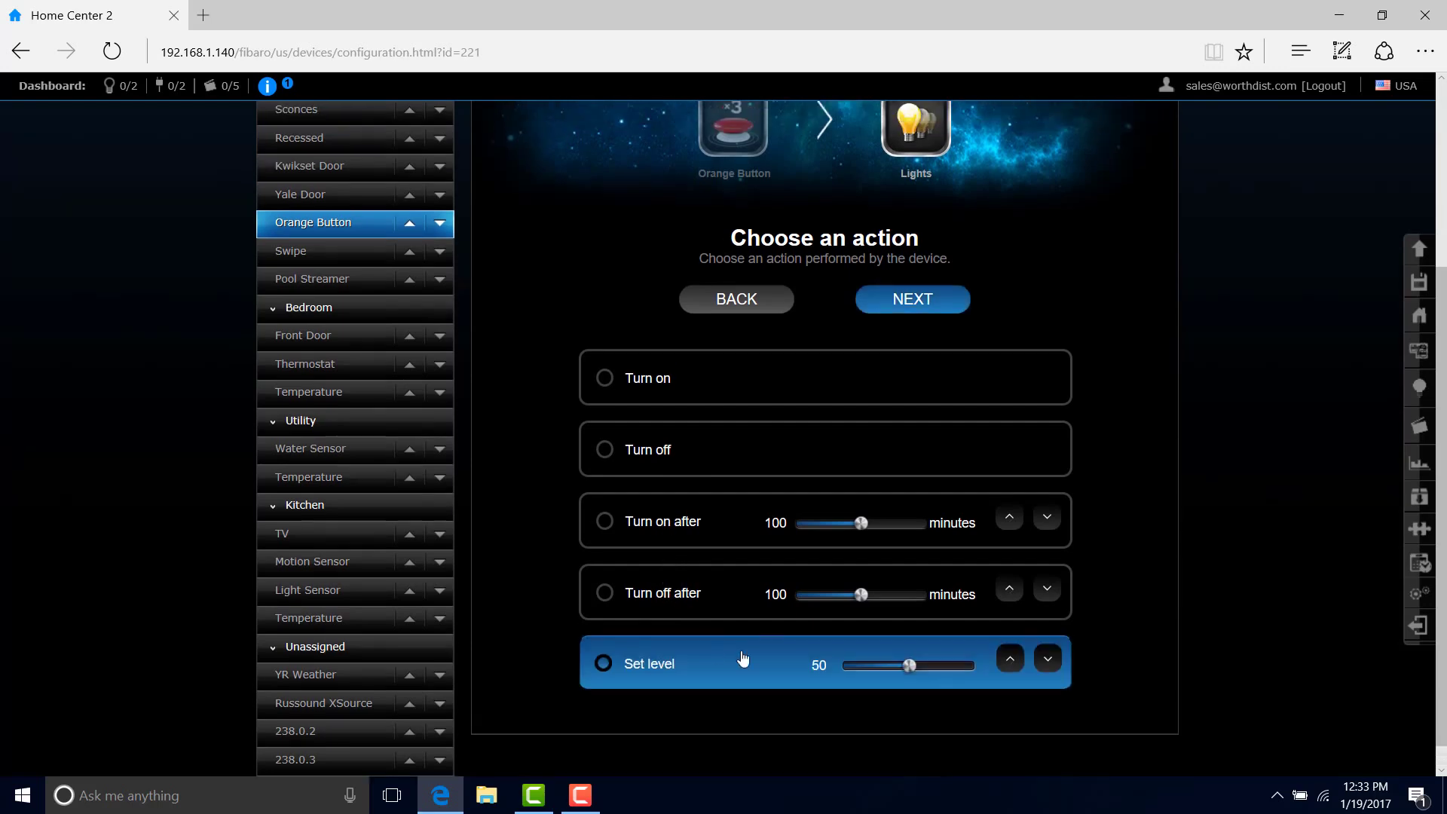
pyautogui.scroll(2, 754, 603)
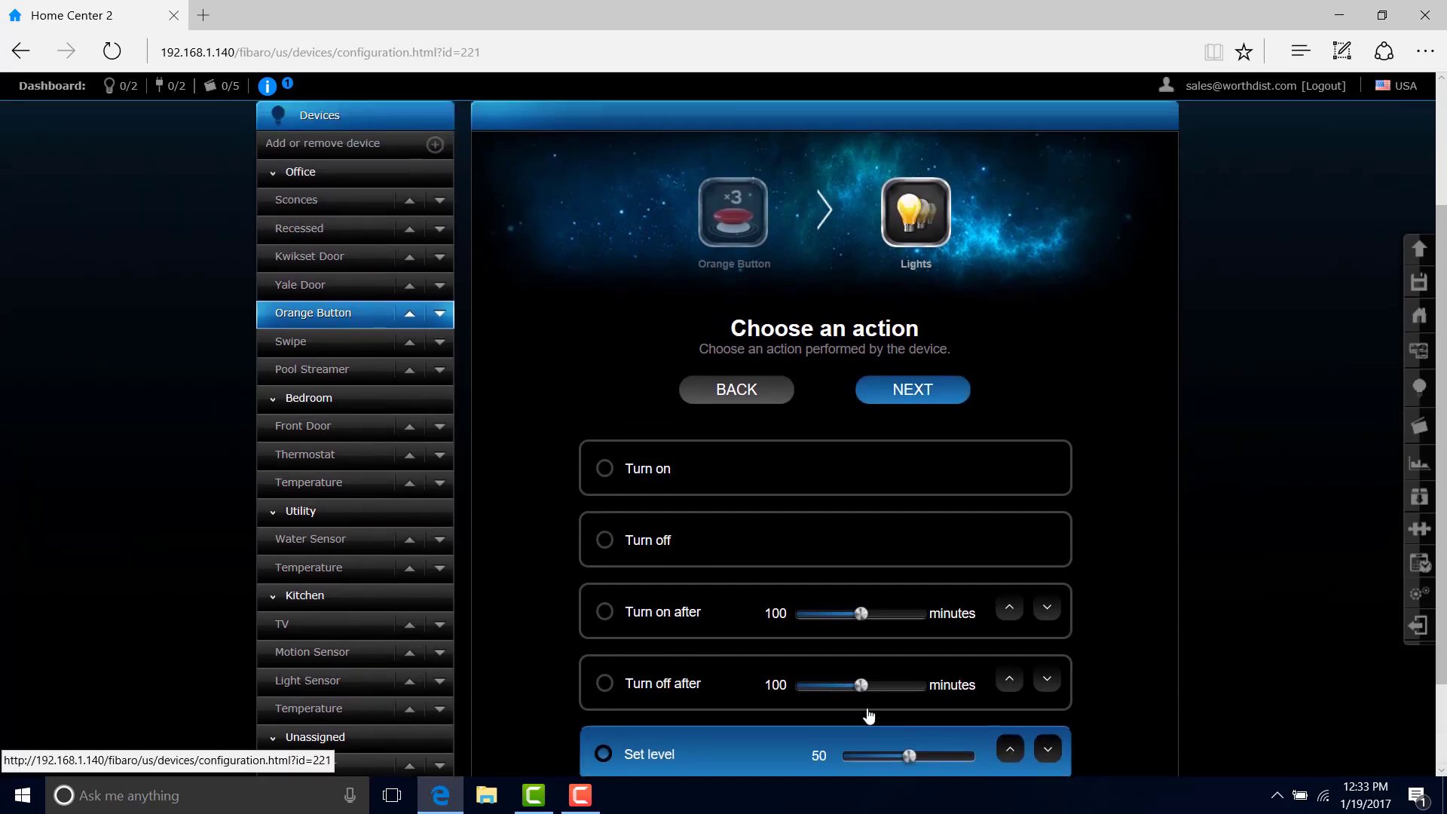
pyautogui.click(929, 400)
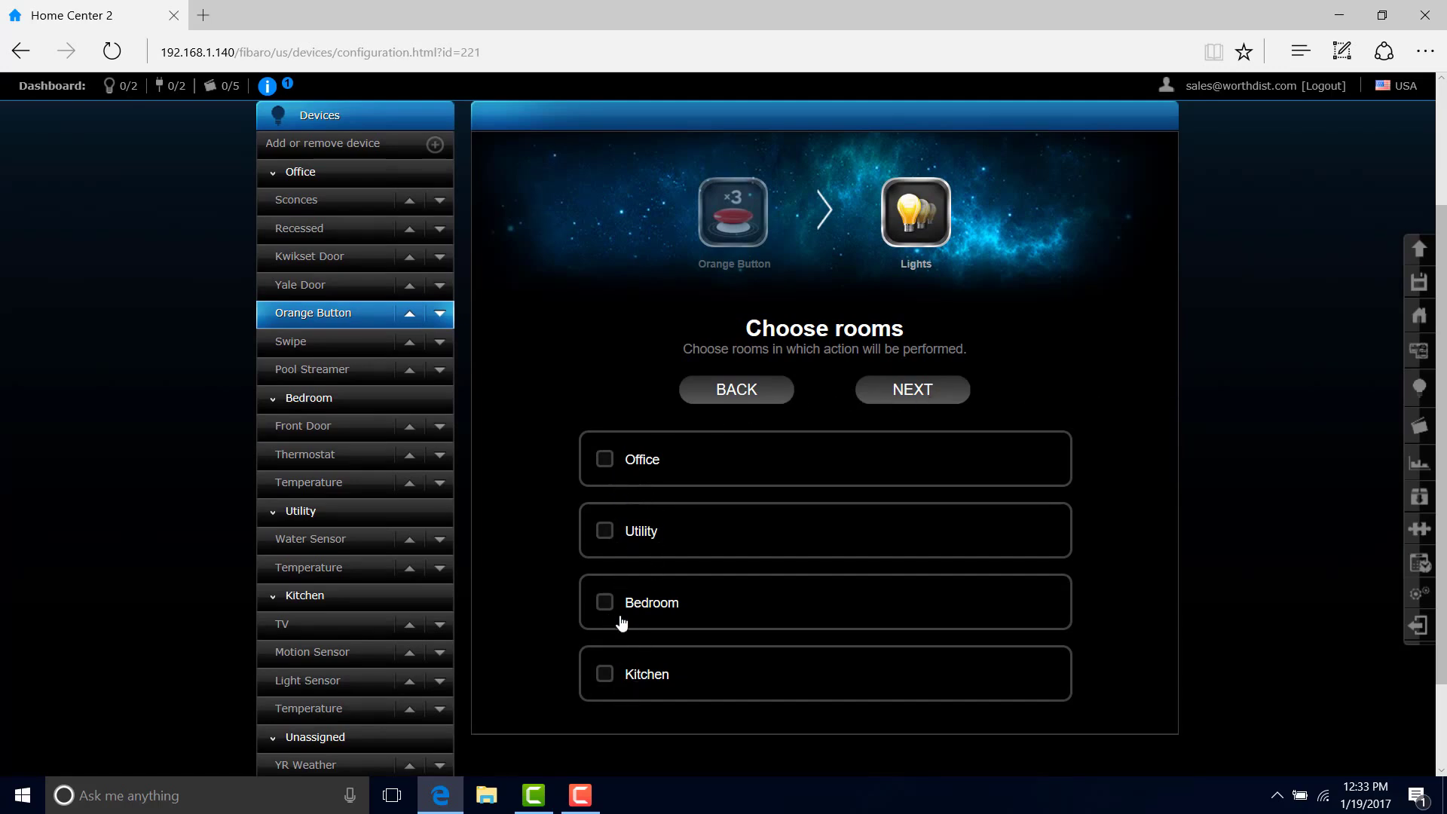
pyautogui.click(605, 457)
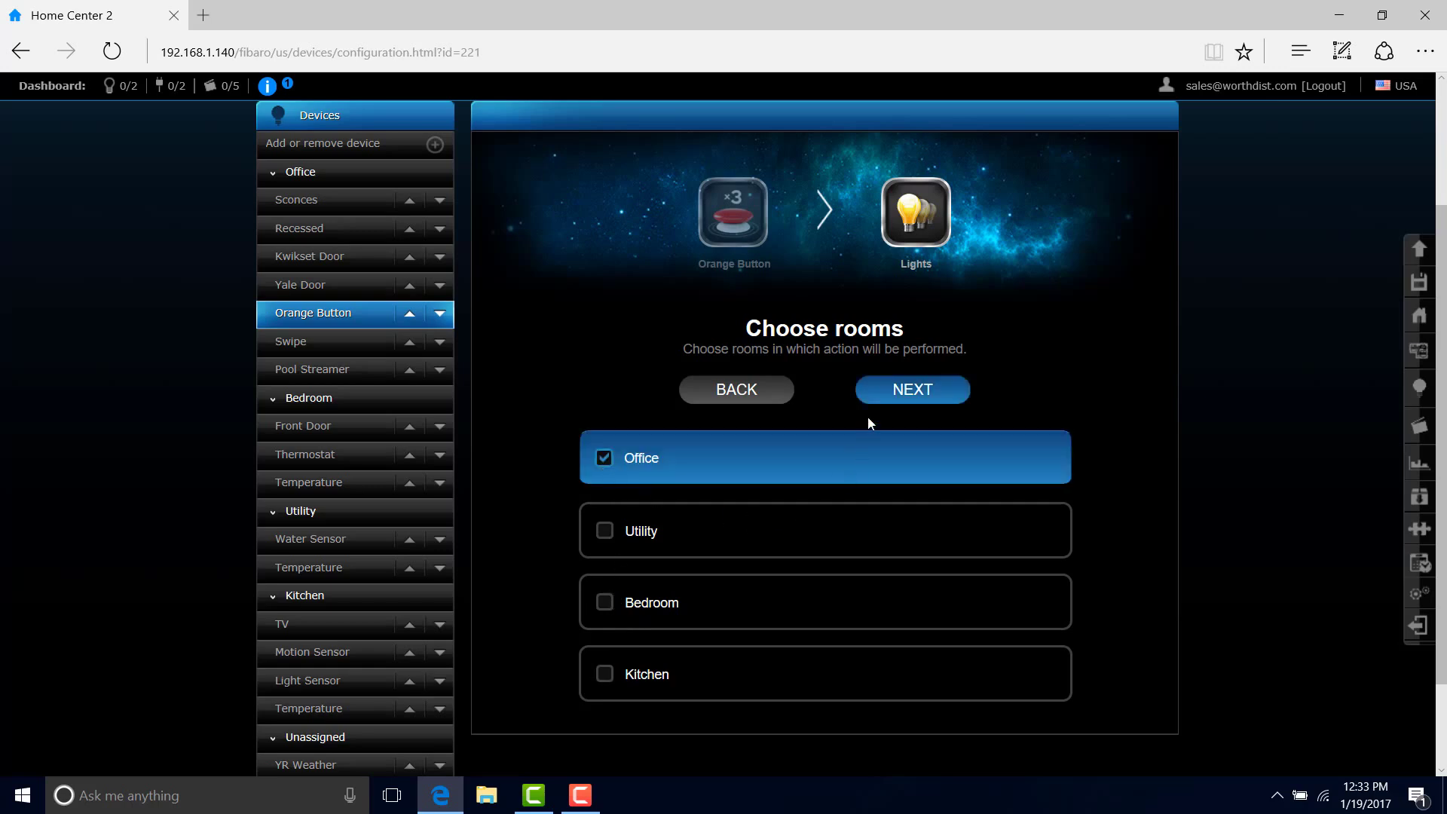
pyautogui.click(893, 391)
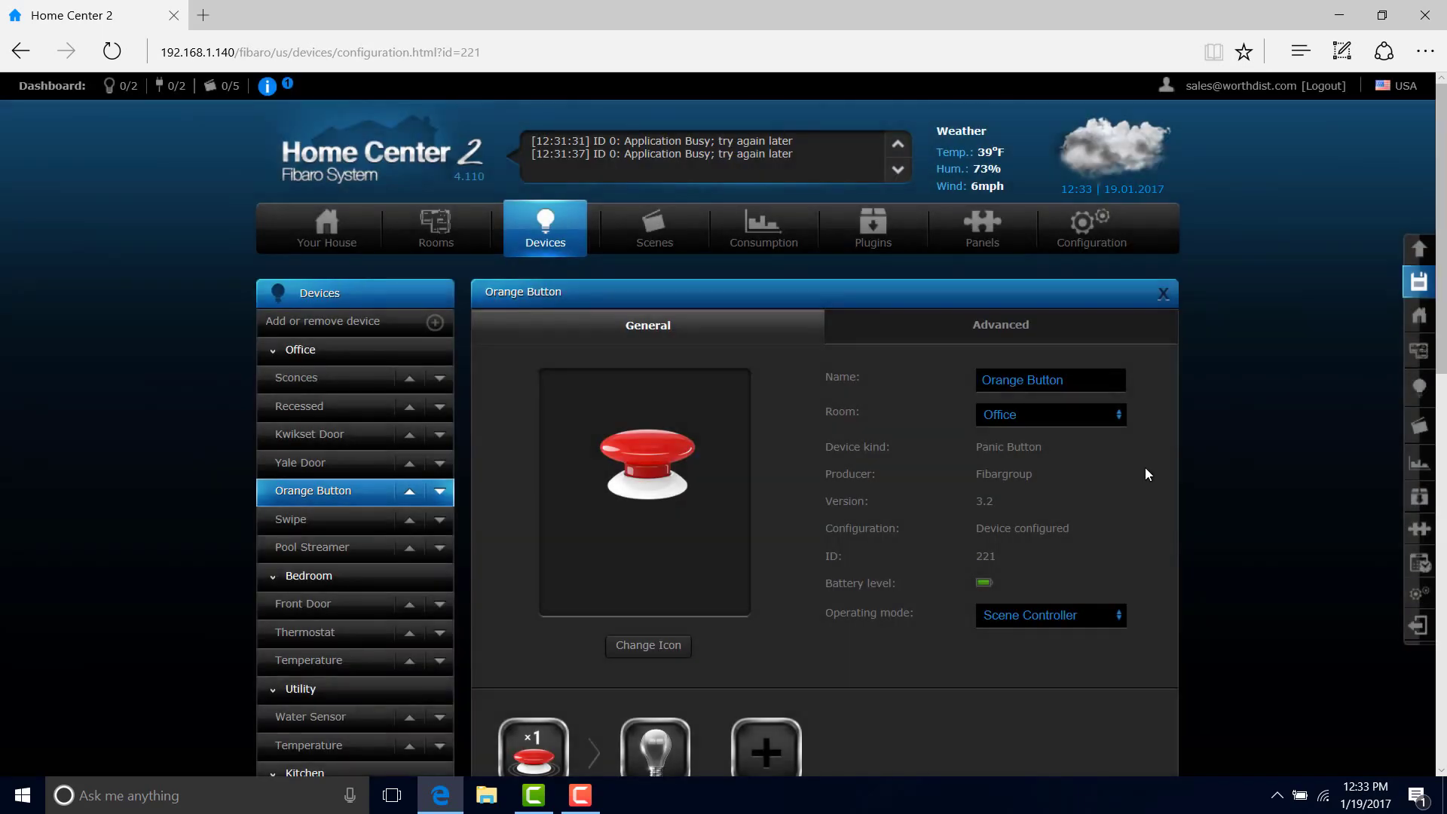
# Step: Scroll back to the top of the Orange Button page and return to the Devices overview
pyautogui.scroll(-8, 1078, 450)
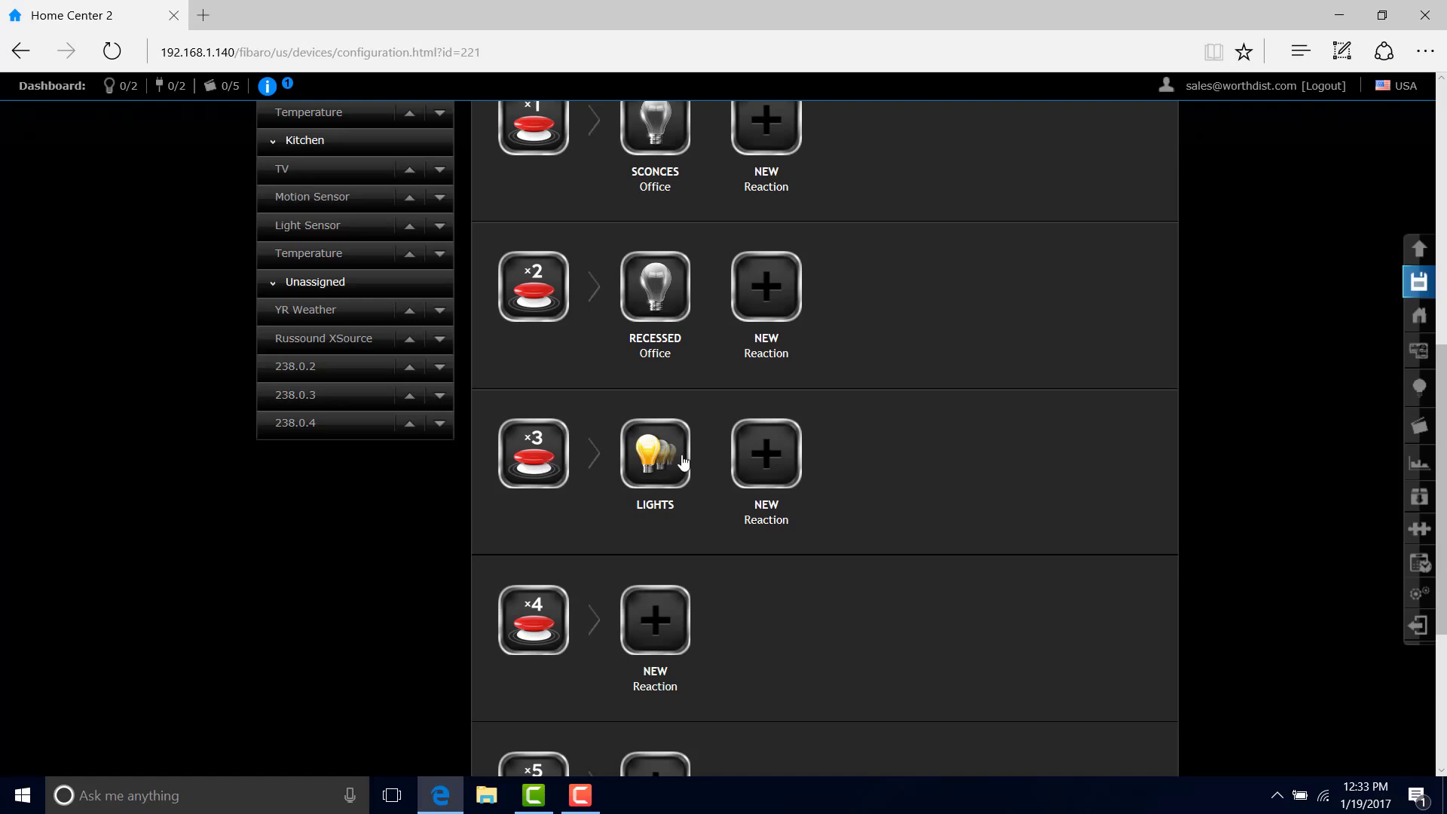
pyautogui.scroll(2, 916, 495)
pyautogui.scroll(8, 917, 490)
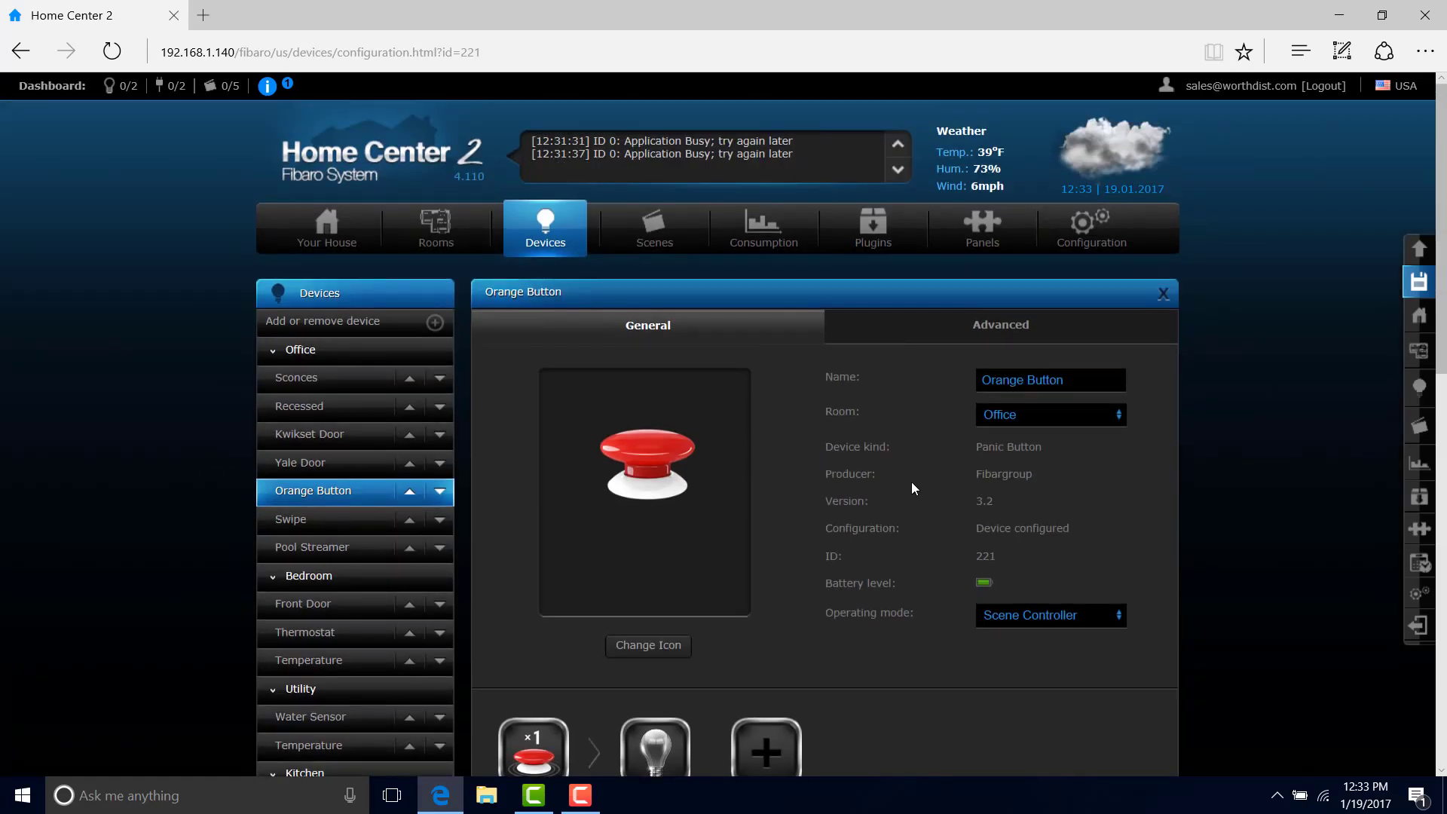
pyautogui.click(531, 226)
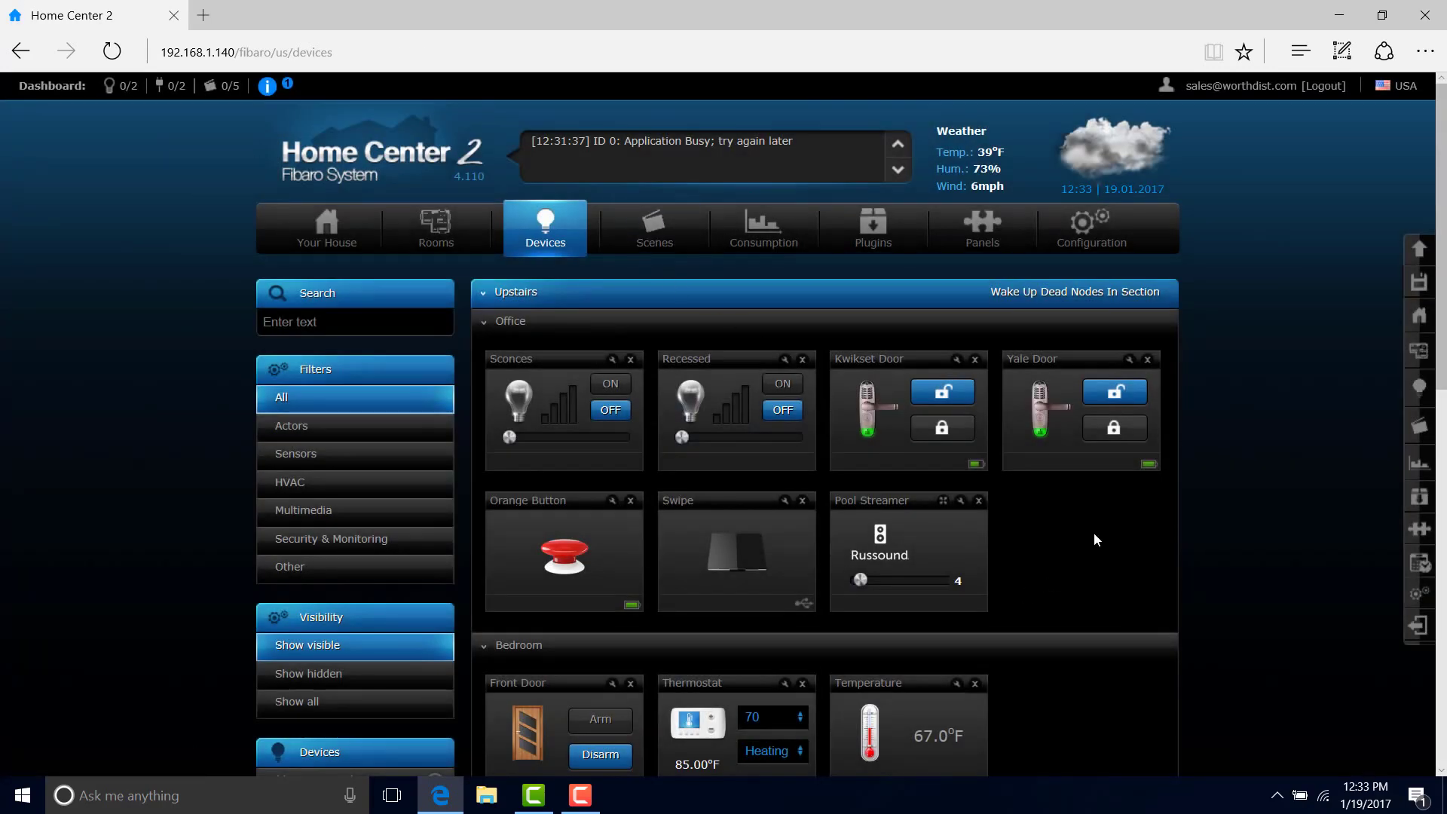
pyautogui.scroll(-2, 892, 473)
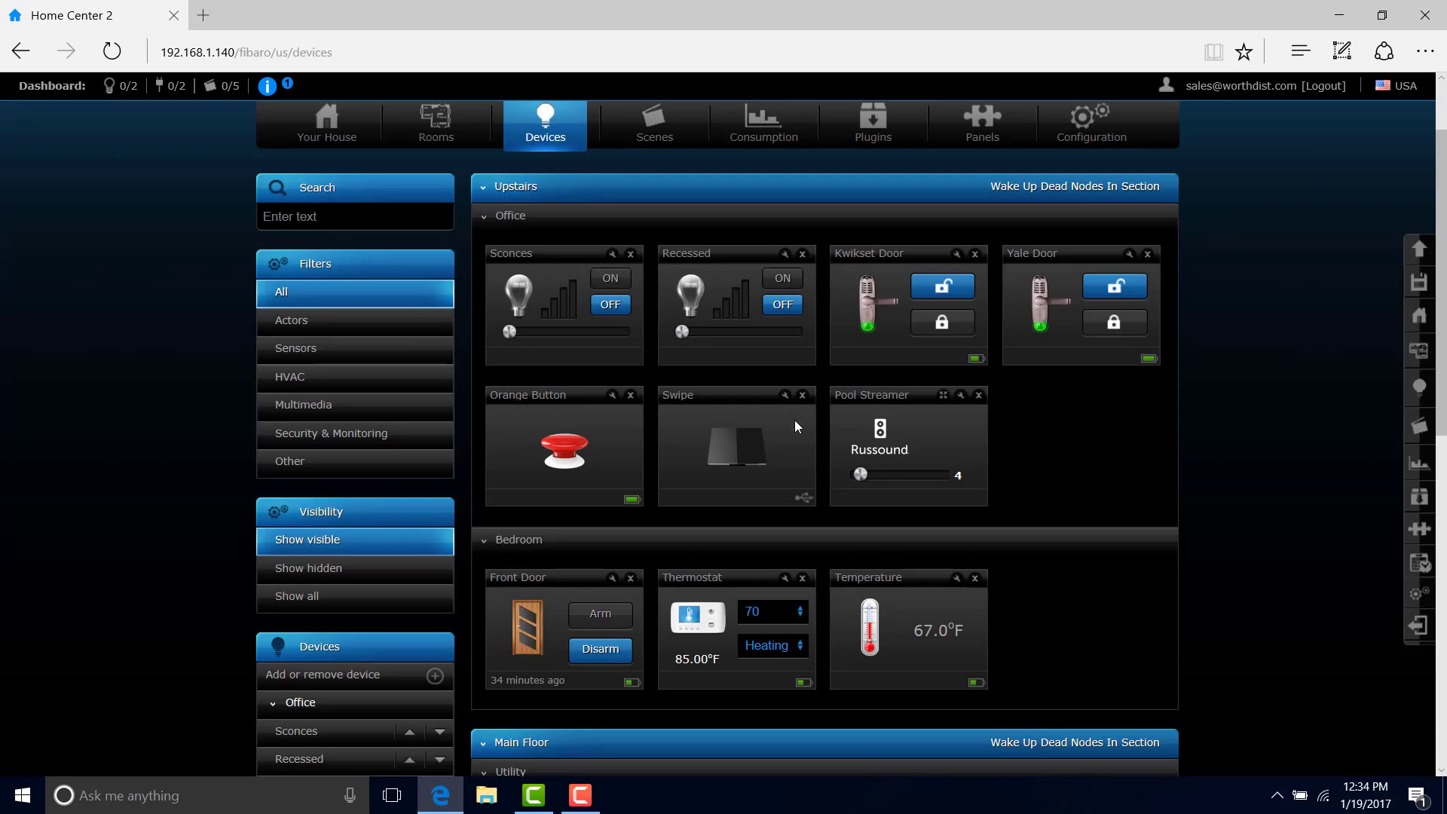
# Step: Open the settings of Swipe device 223 and review its Office light and Yale Door gesture reactions
pyautogui.click(785, 395)
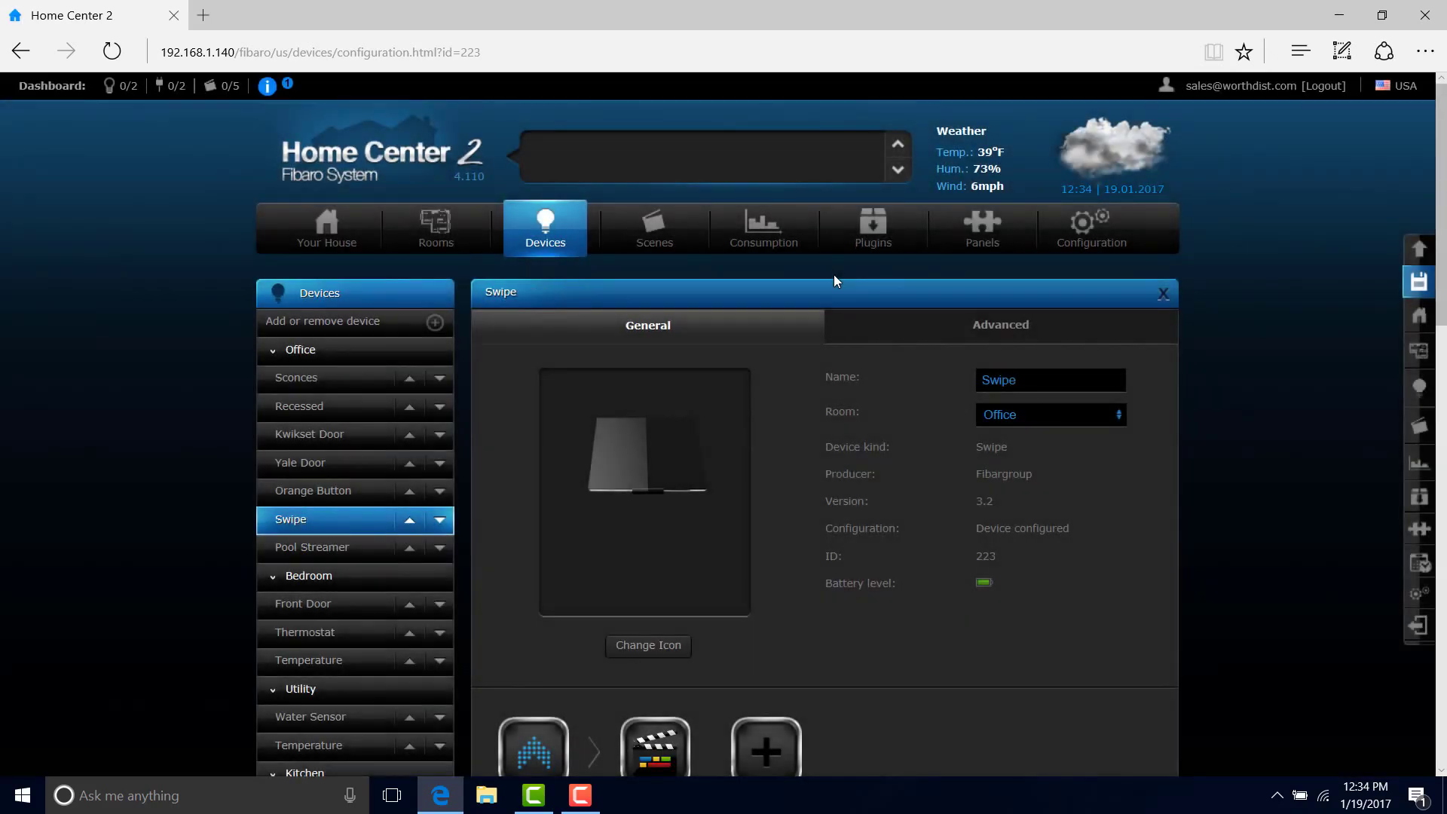
pyautogui.scroll(-1, 818, 301)
pyautogui.scroll(-5, 818, 300)
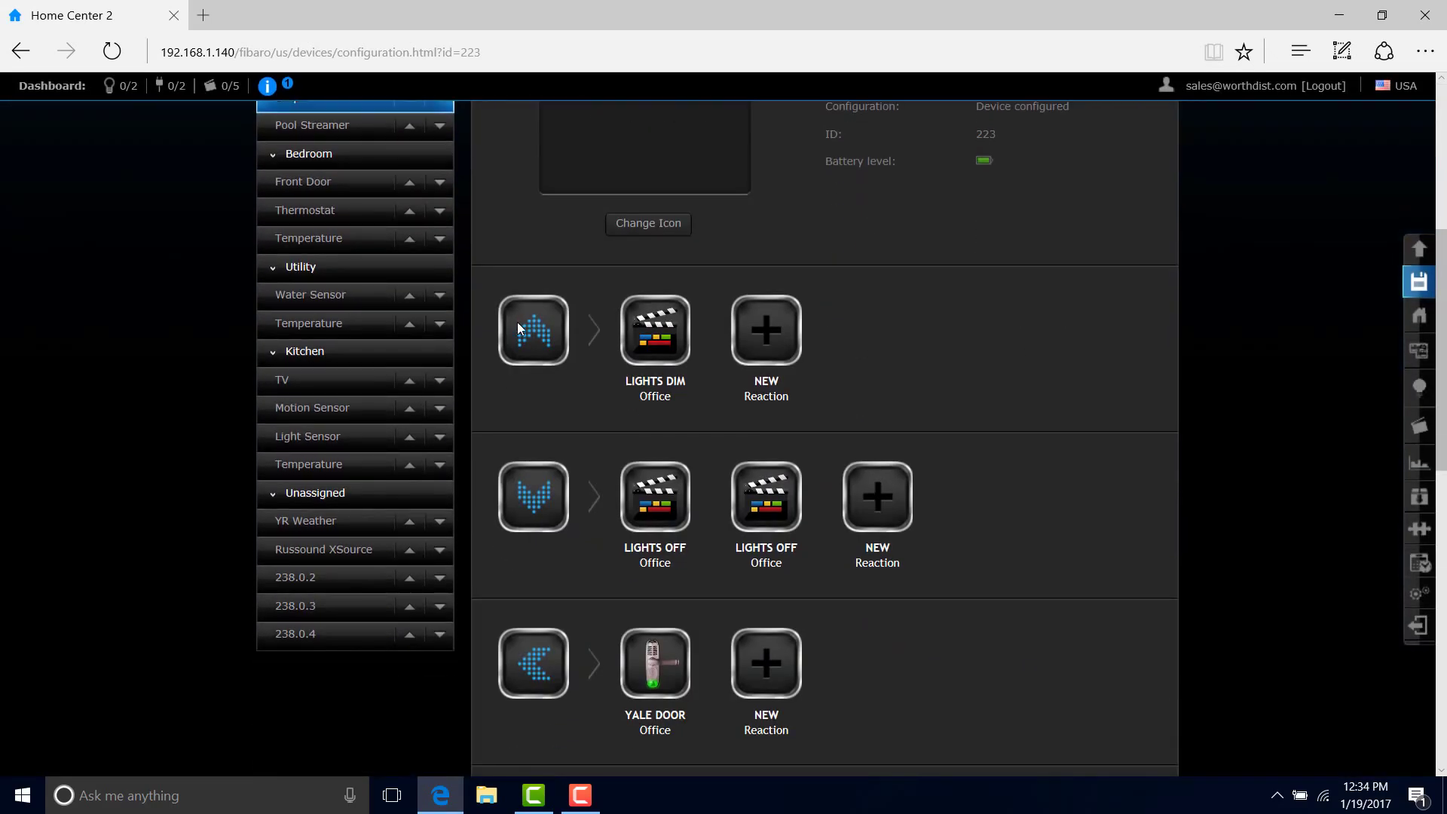
pyautogui.scroll(-3, 533, 495)
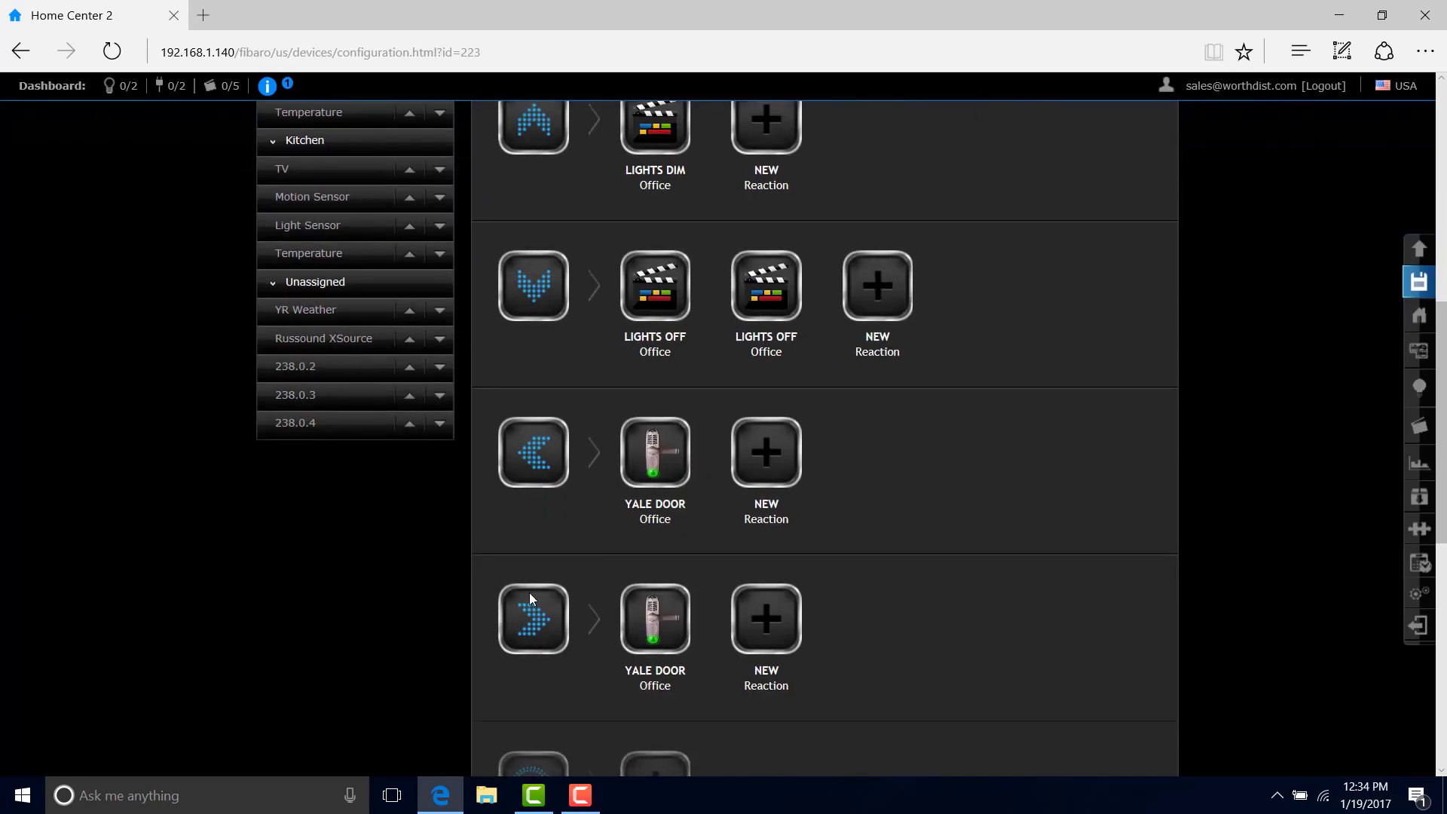
pyautogui.scroll(-4, 529, 592)
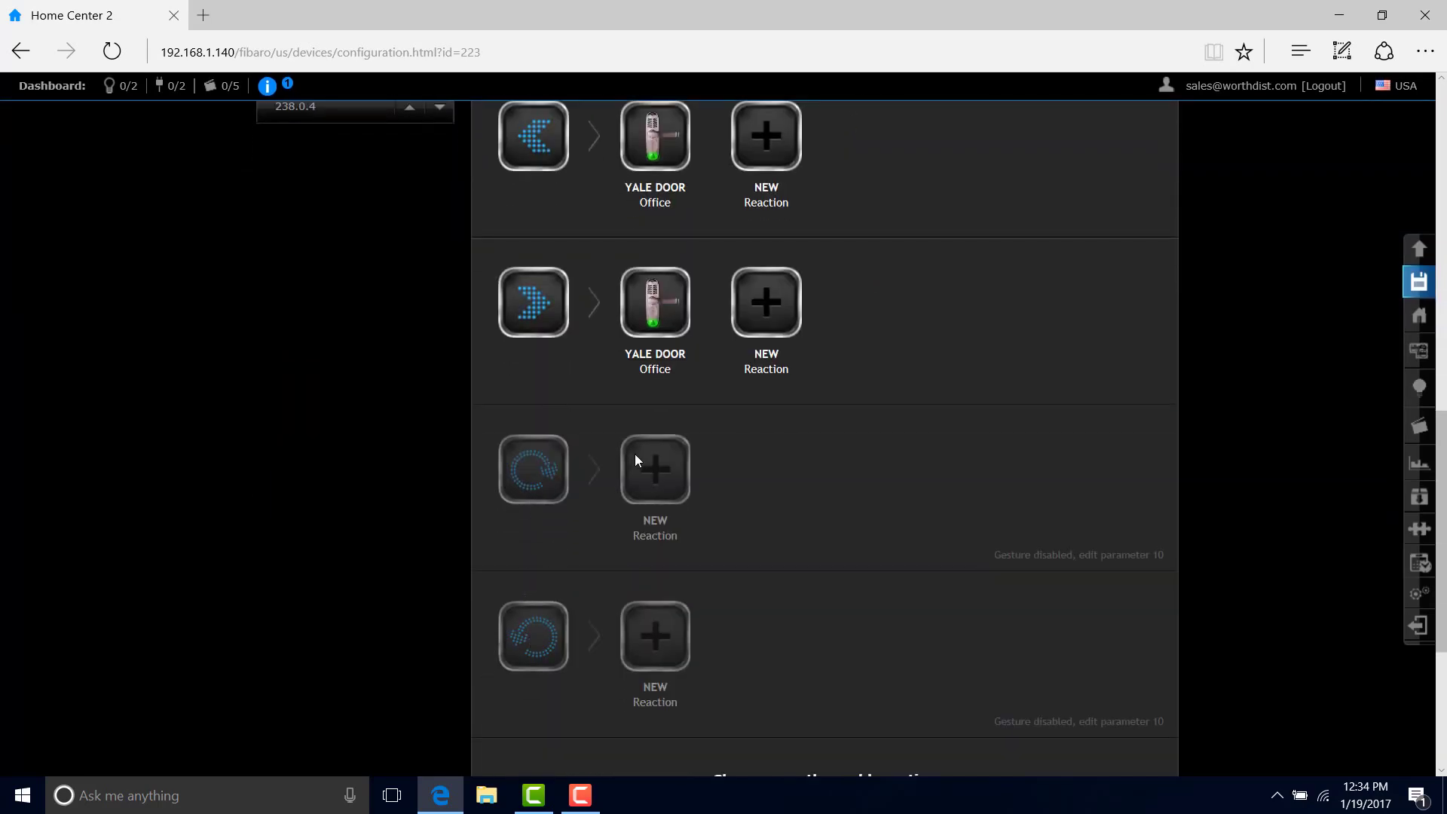
pyautogui.scroll(7, 835, 469)
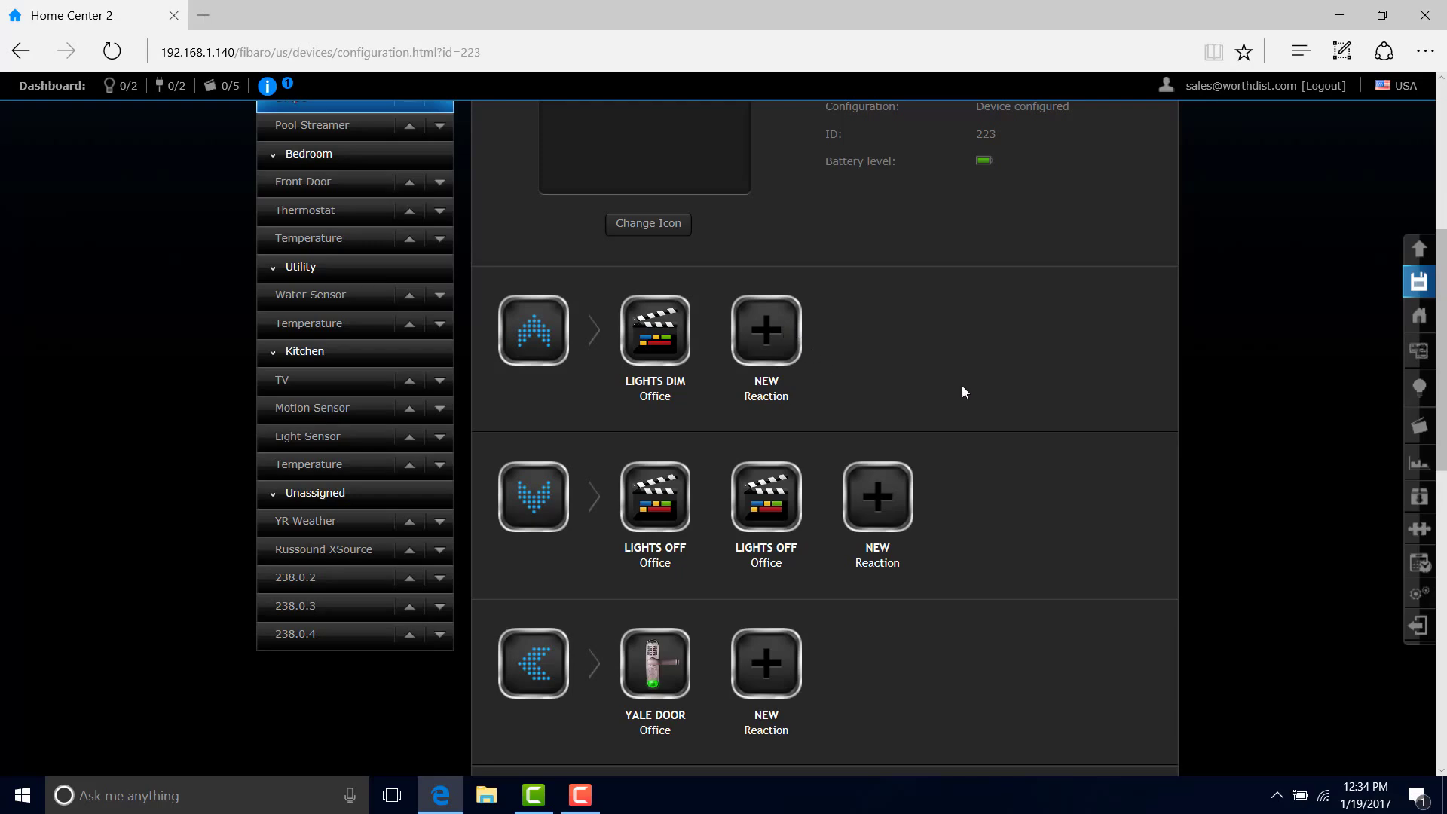
pyautogui.scroll(6, 955, 391)
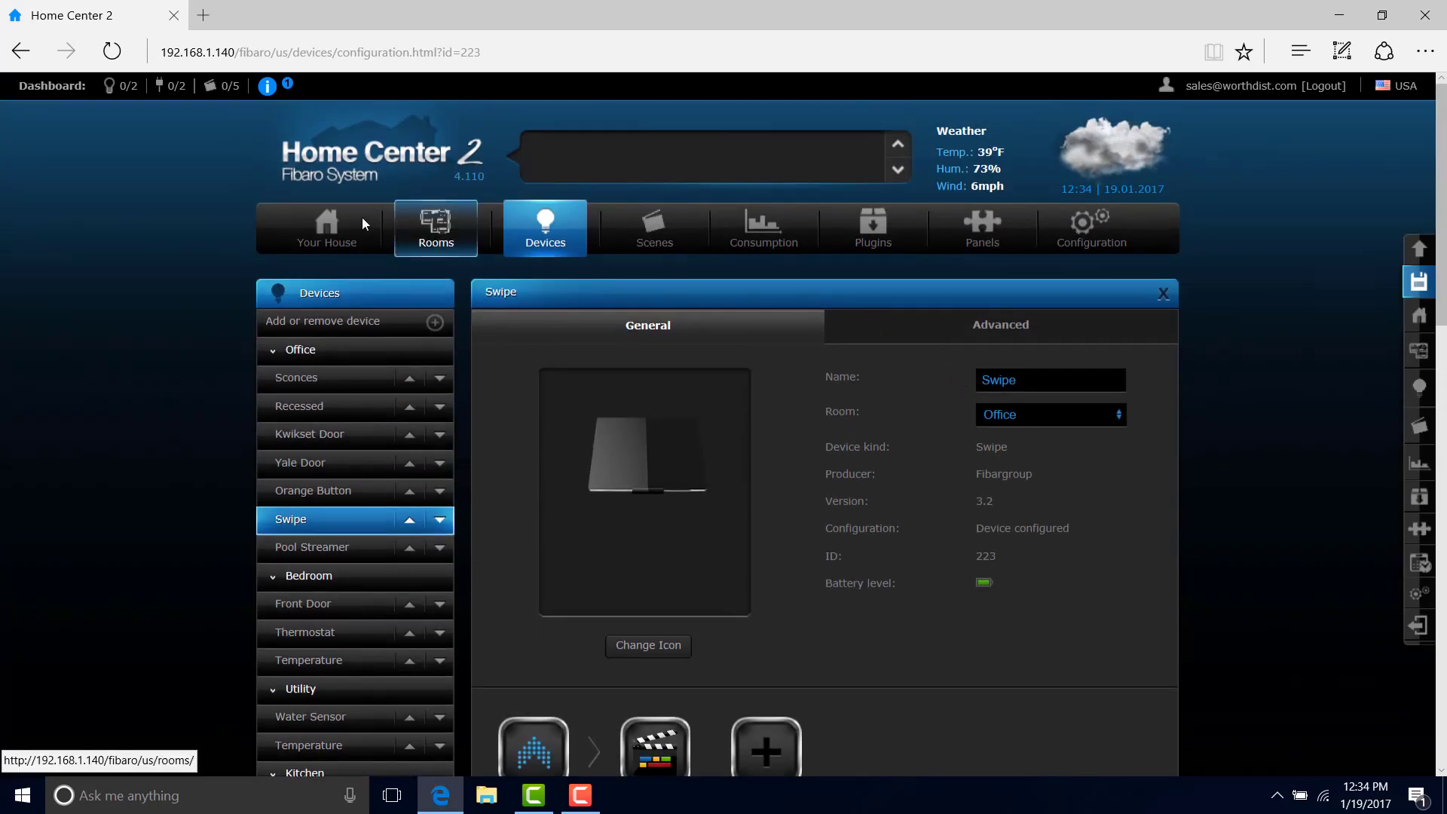
# Step: Return to Your House and scroll down to the Bedroom, Main Floor Utility and Kitchen tiles
pyautogui.click(331, 230)
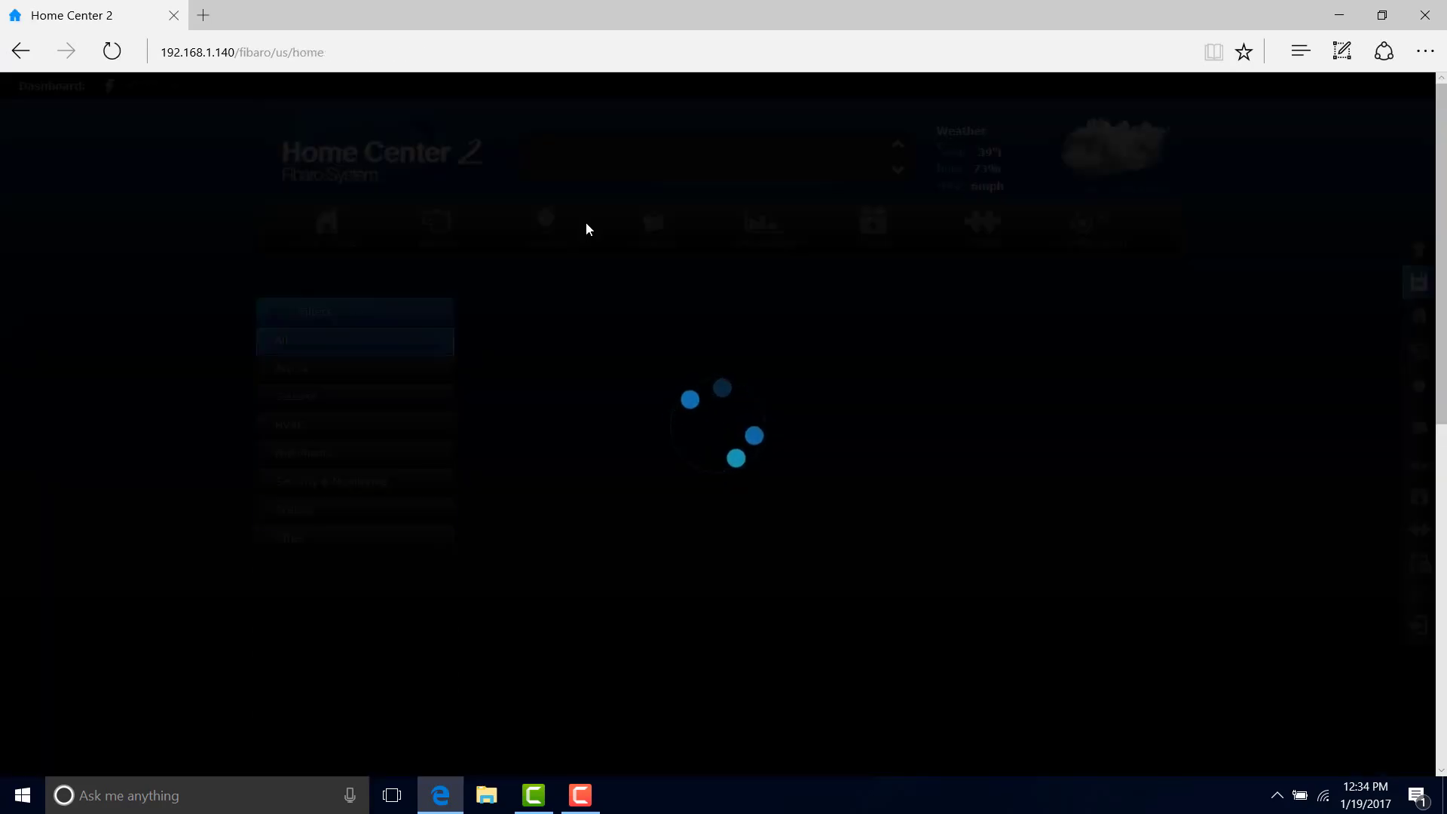
pyautogui.scroll(-4, 1042, 564)
pyautogui.scroll(-2, 1044, 564)
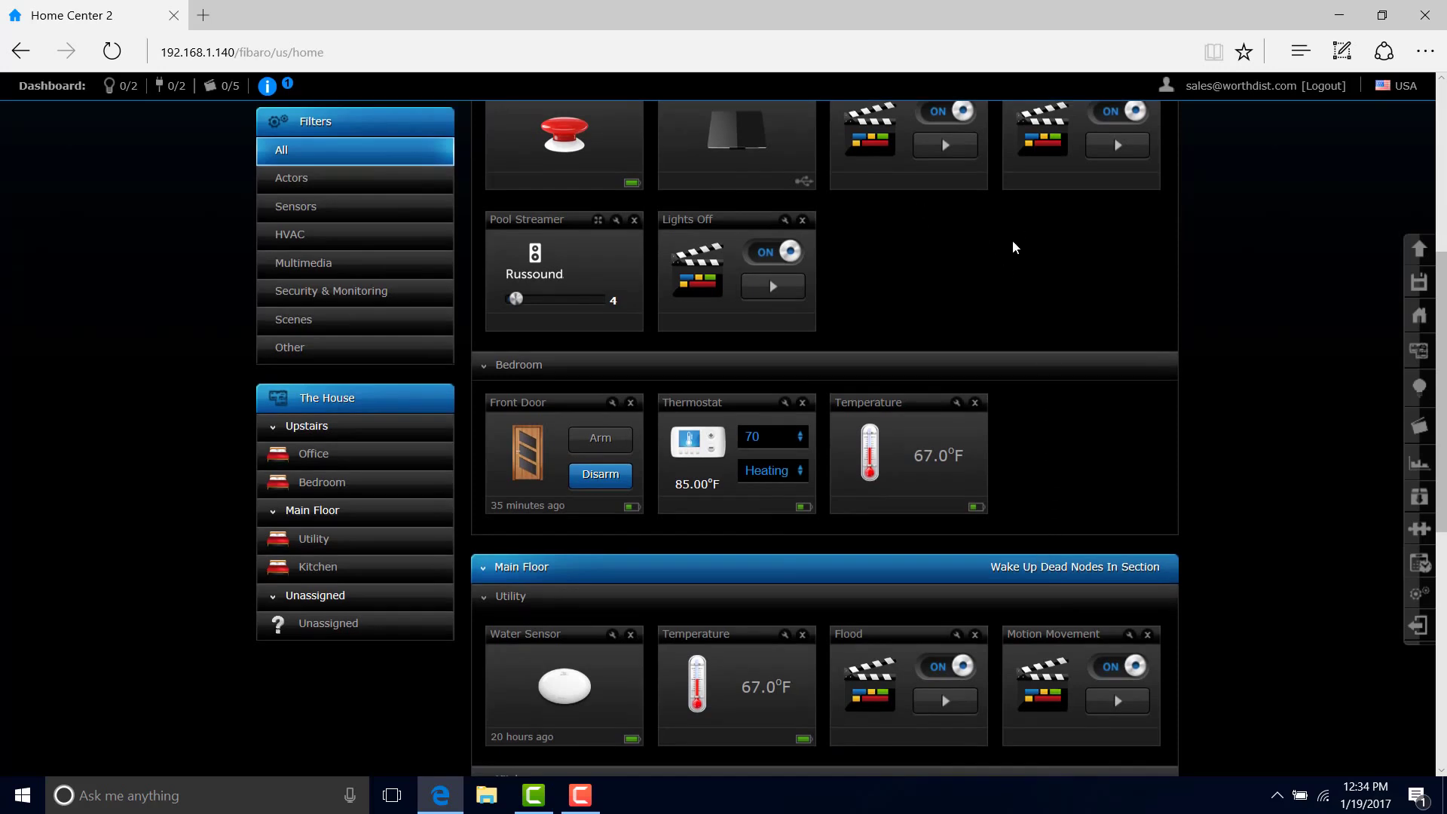
pyautogui.scroll(-2, 994, 326)
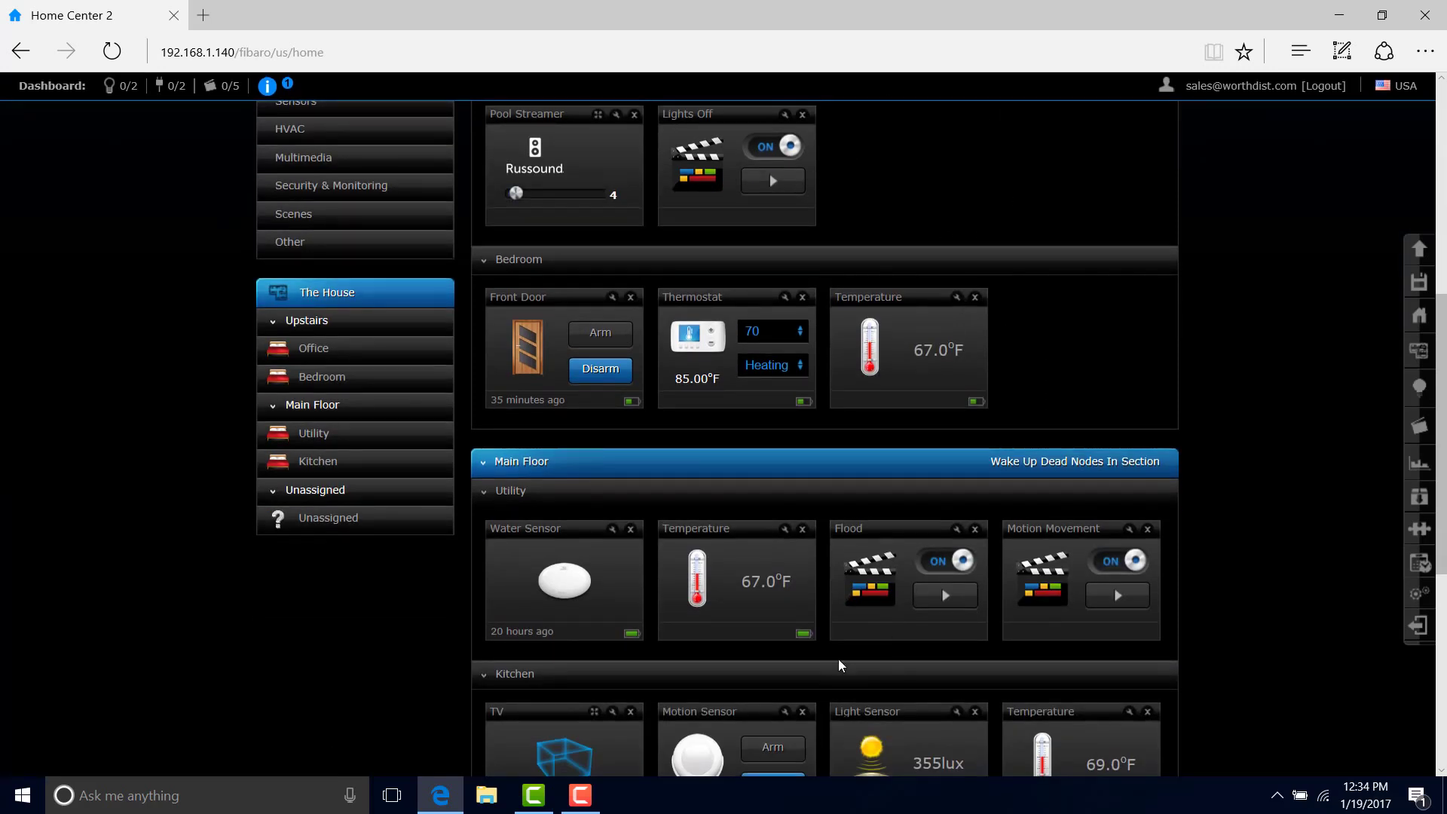
pyautogui.scroll(-2, 841, 665)
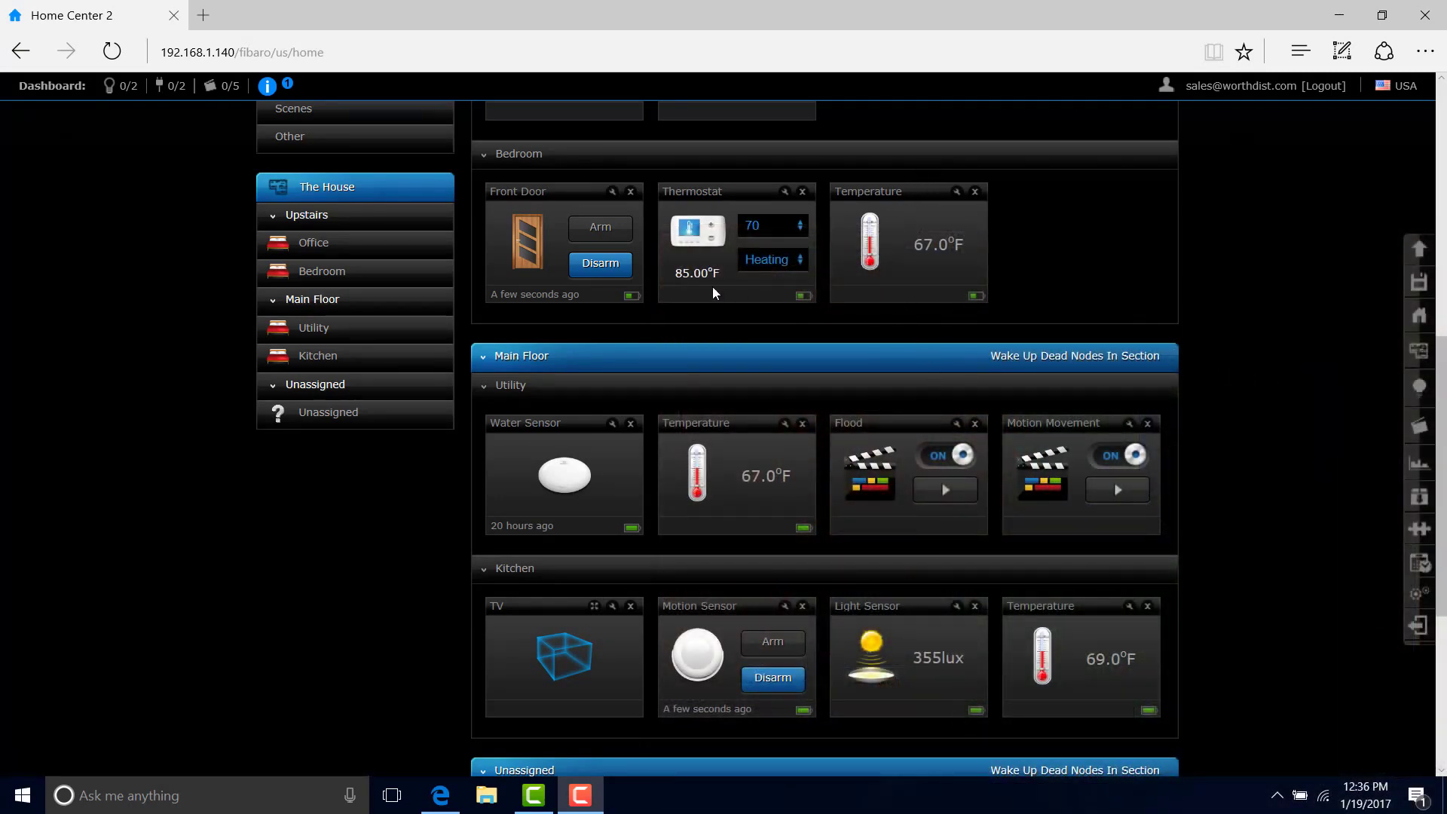
# Step: Refocus the browser and press Arm on the Bedroom Front Door sensor
pyautogui.click(595, 227)
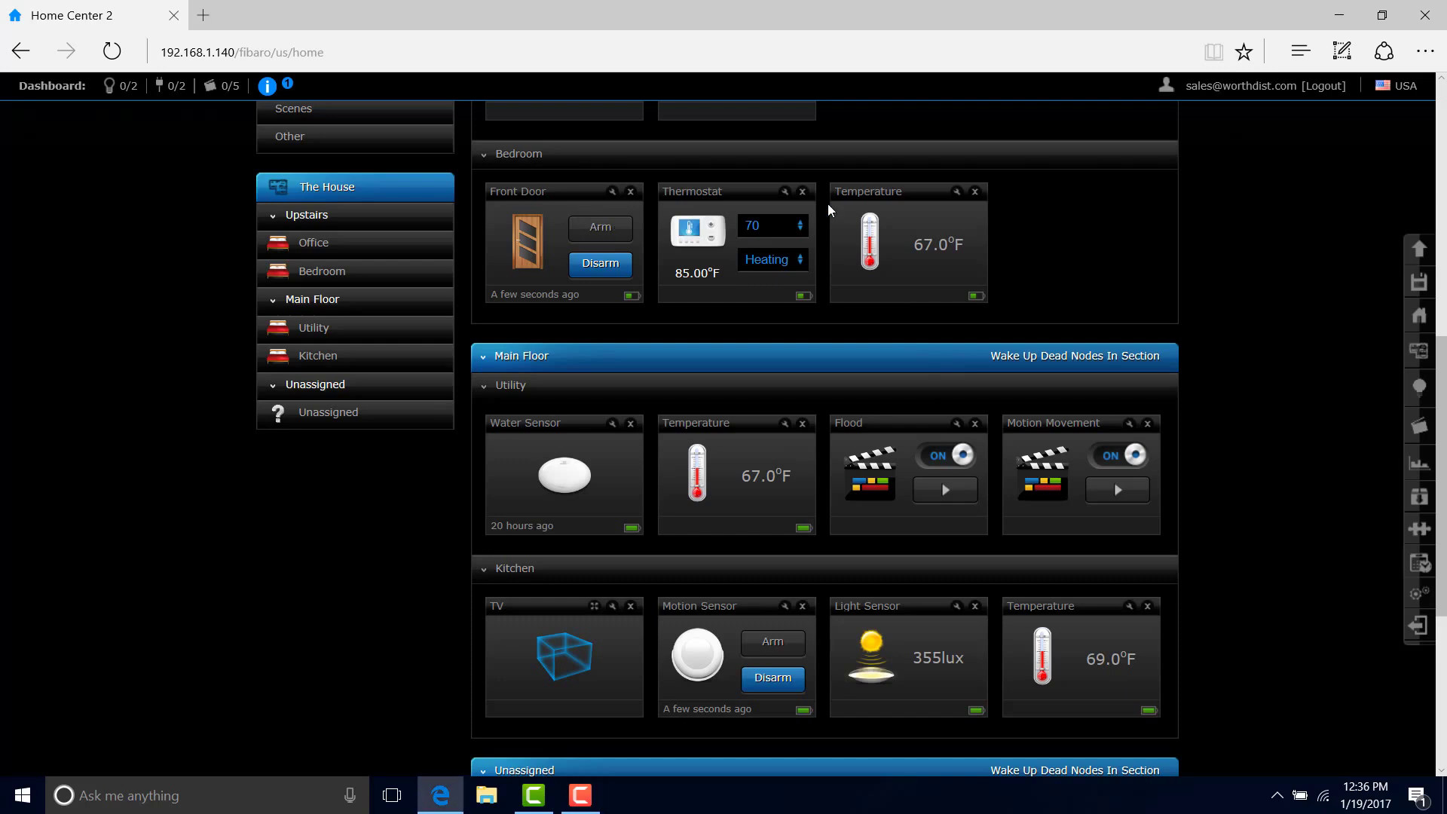
pyautogui.click(616, 235)
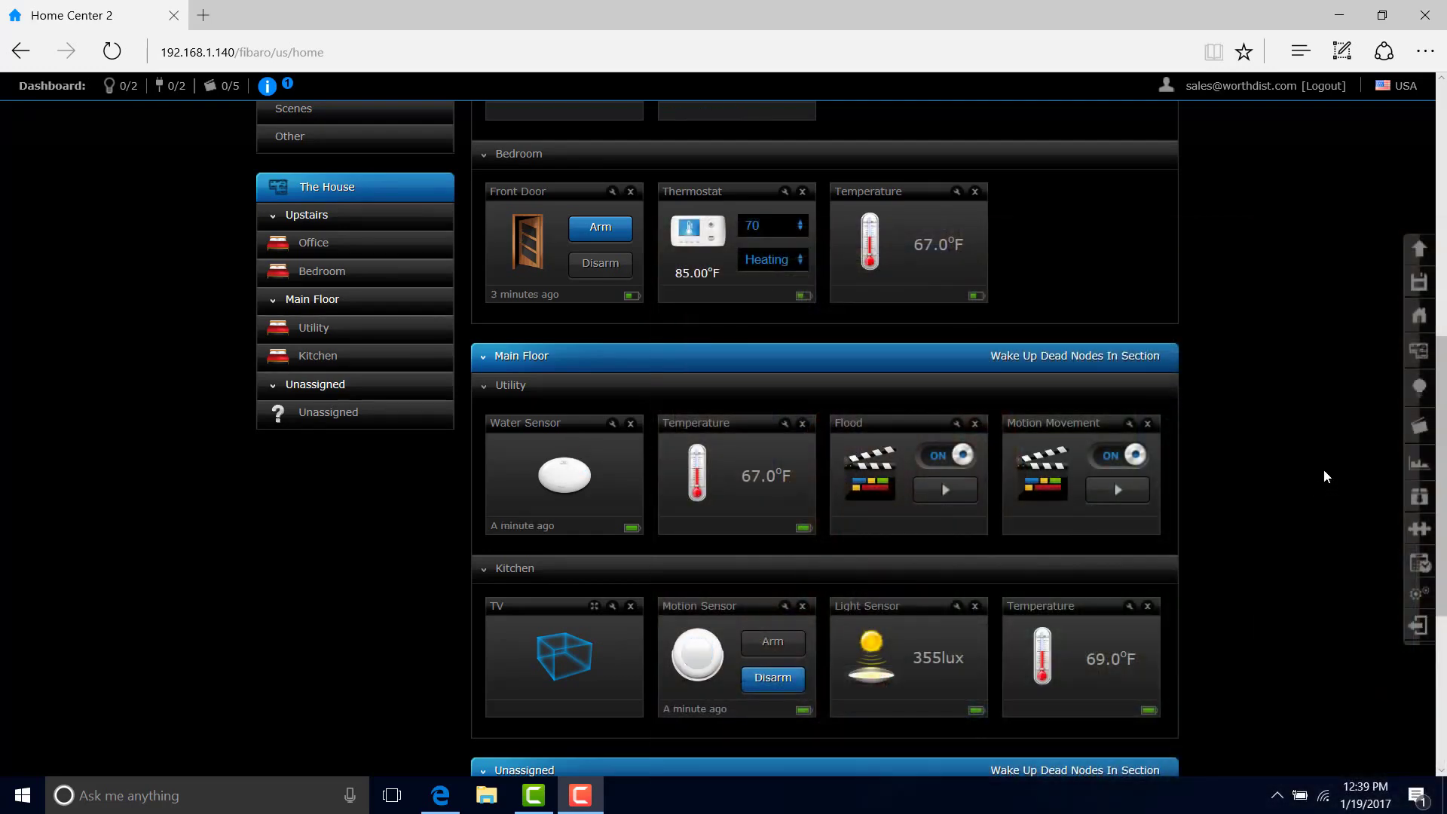
# Step: Scroll to the top of the dashboard and switch to the Rooms page
pyautogui.scroll(8, 1322, 469)
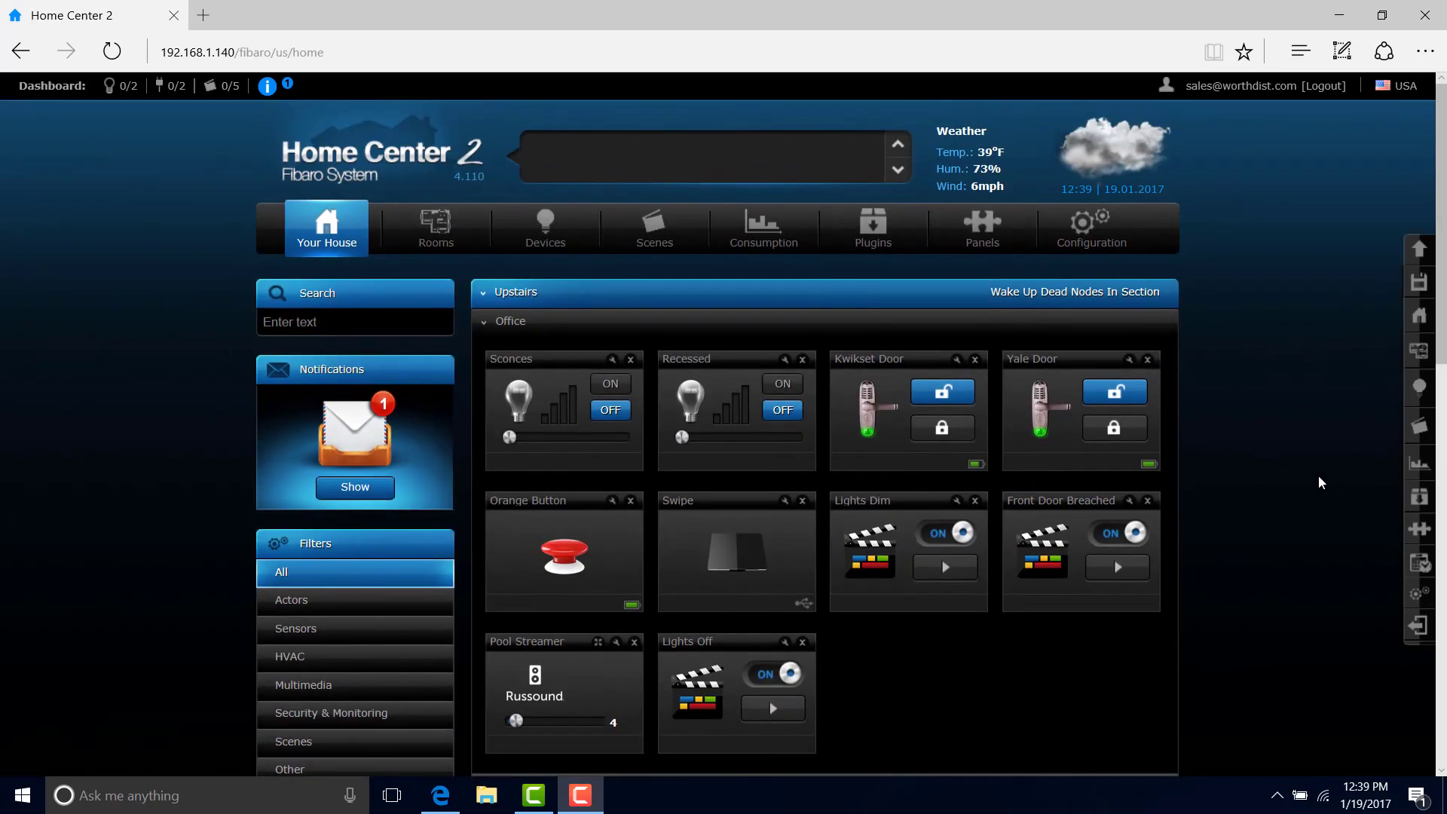
pyautogui.click(443, 237)
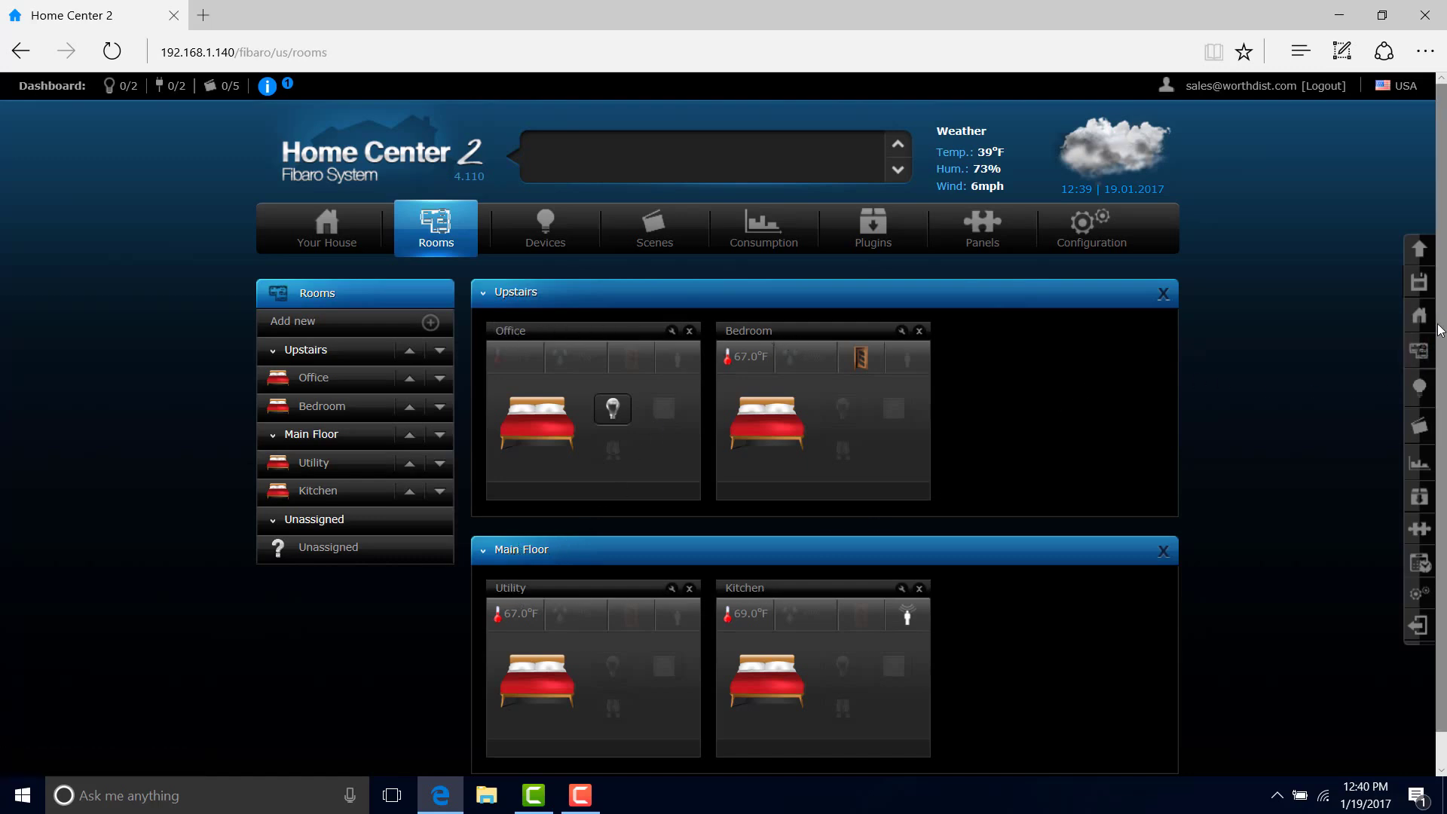
pyautogui.scroll(-1, 1239, 358)
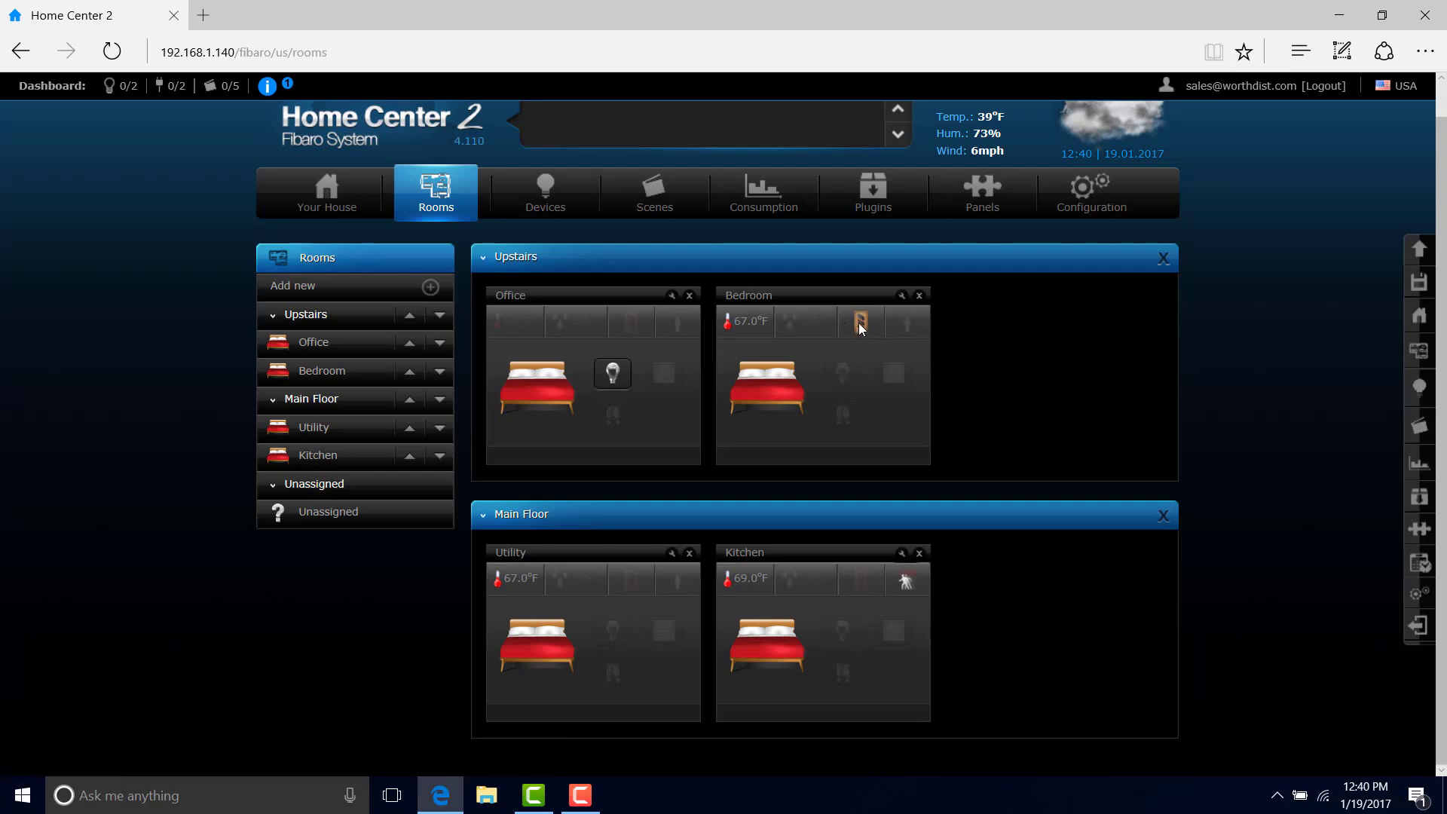
# Step: Toggle the Office lights on, off and on again so they end up lit
pyautogui.click(611, 376)
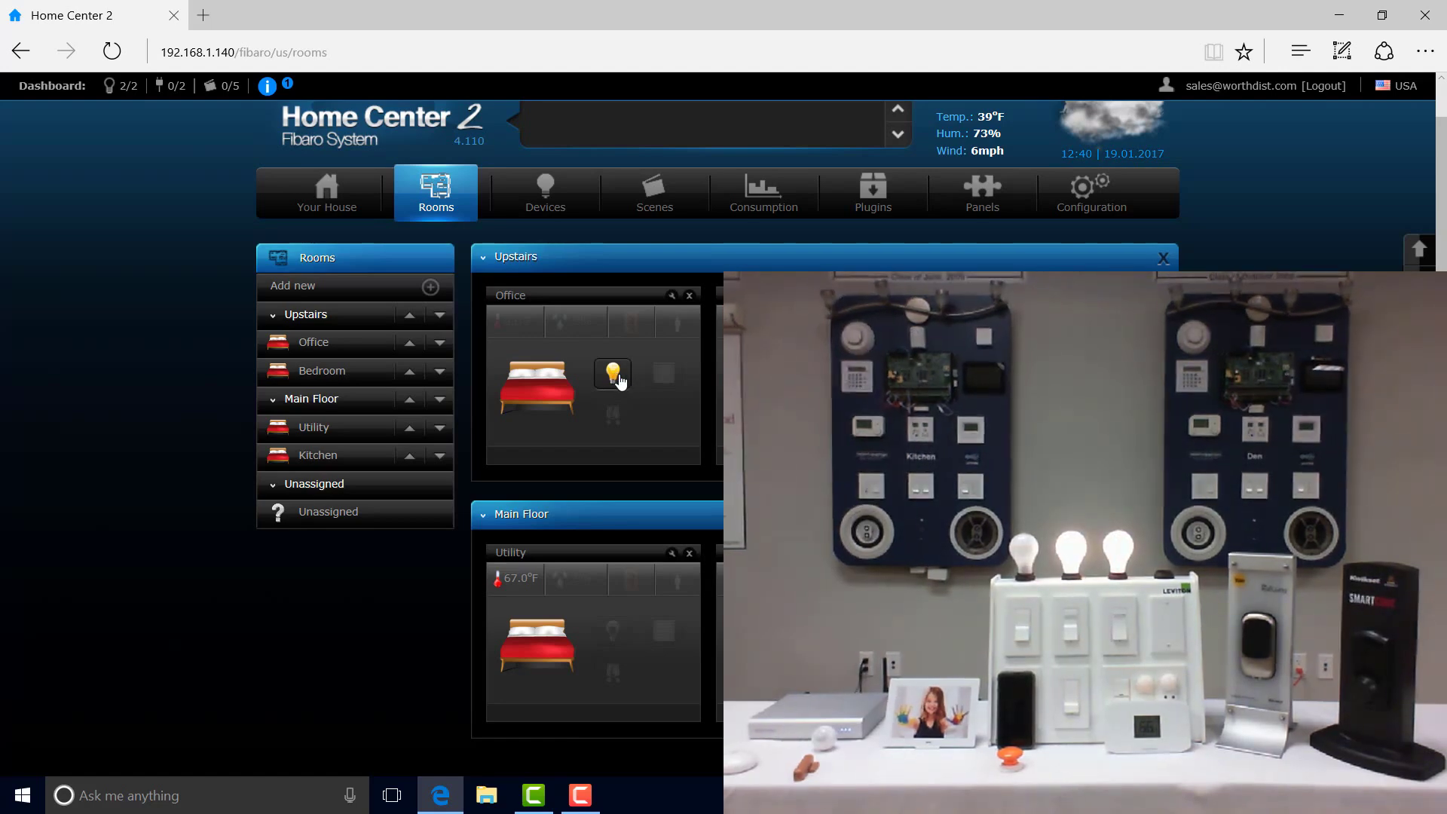
pyautogui.click(614, 377)
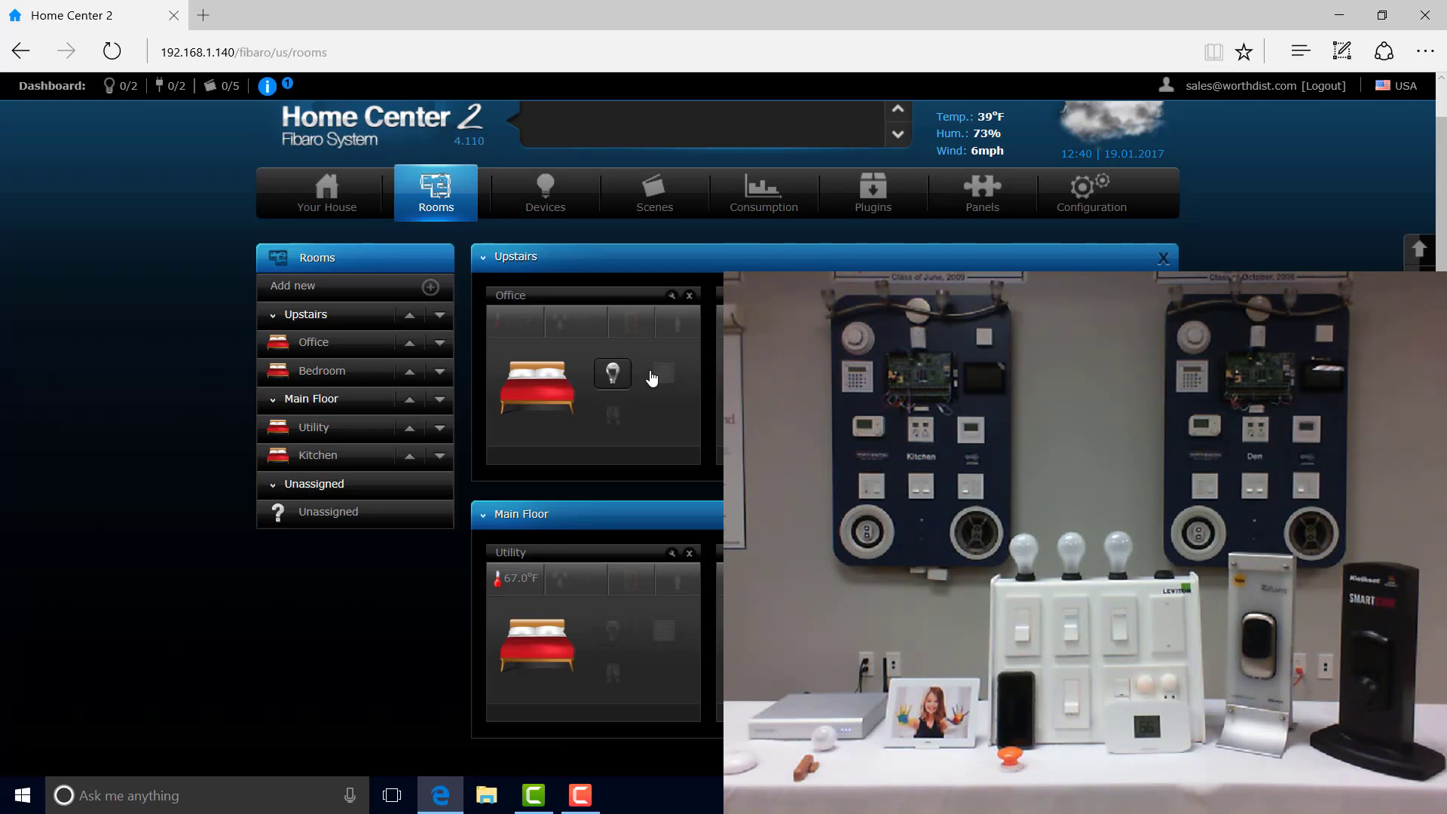
pyautogui.click(611, 373)
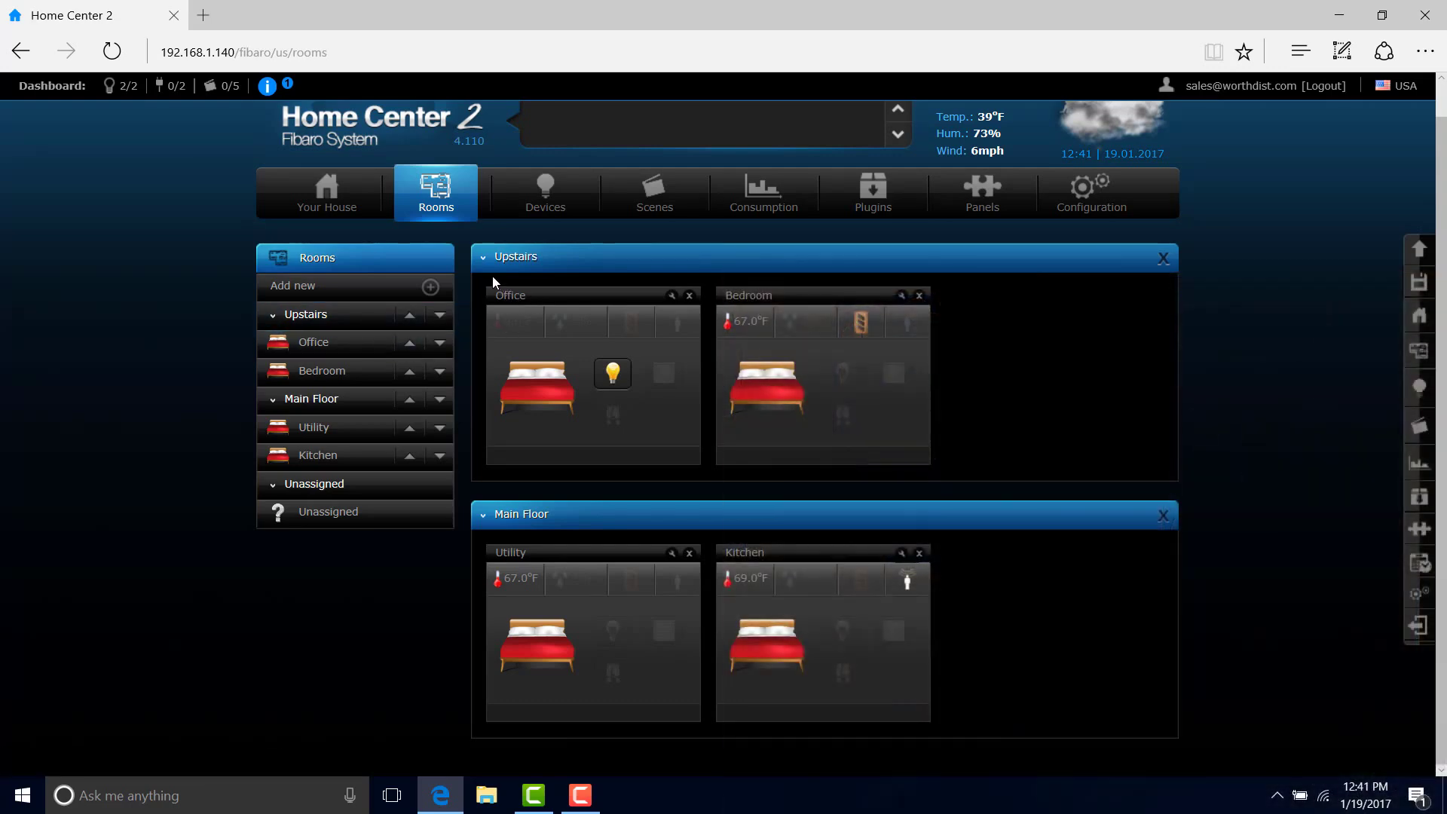
# Step: Browse the Office room's settings and device grid, then go to the Devices overview
pyautogui.click(321, 346)
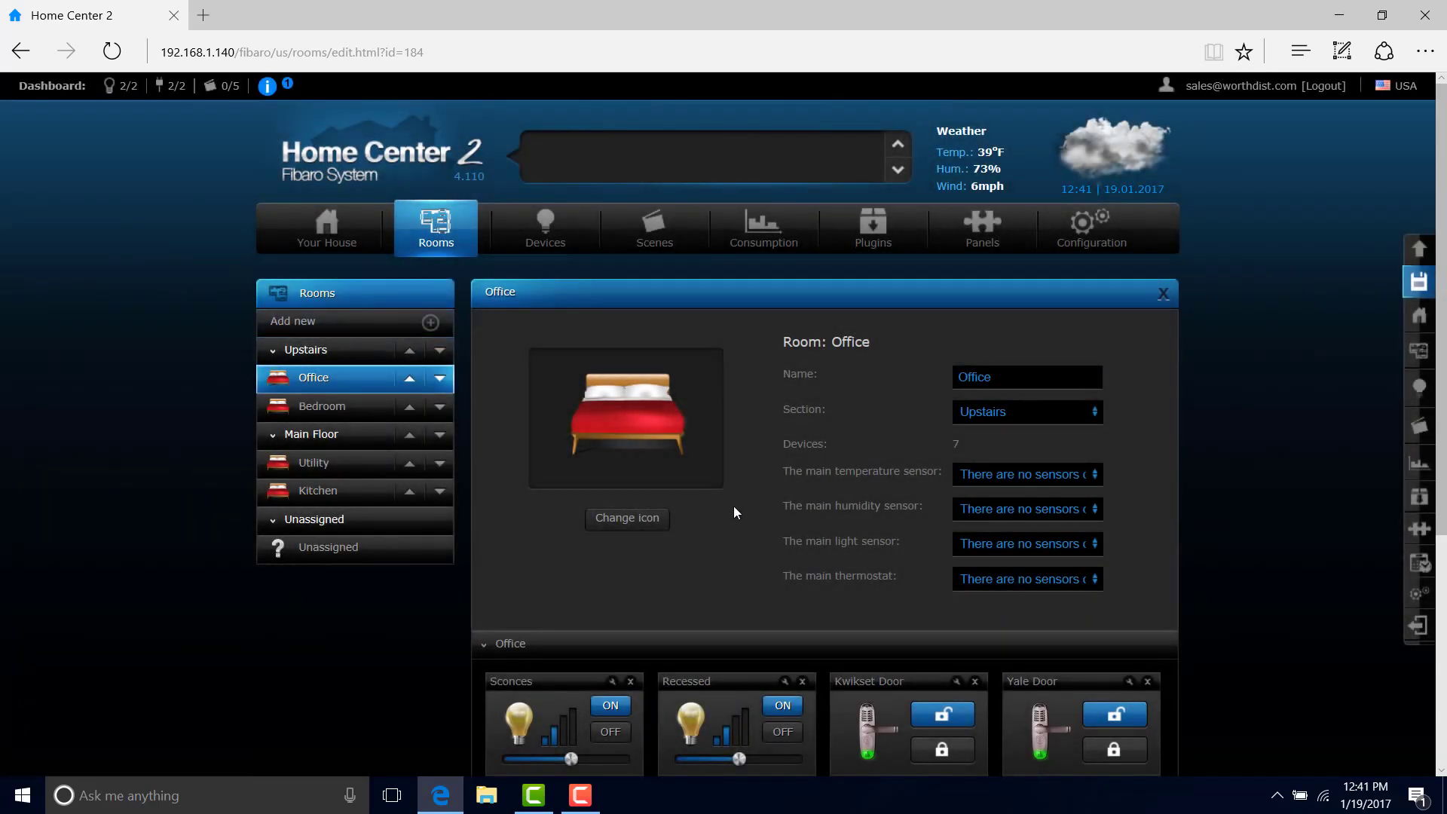
pyautogui.scroll(-2, 783, 461)
pyautogui.scroll(-3, 744, 441)
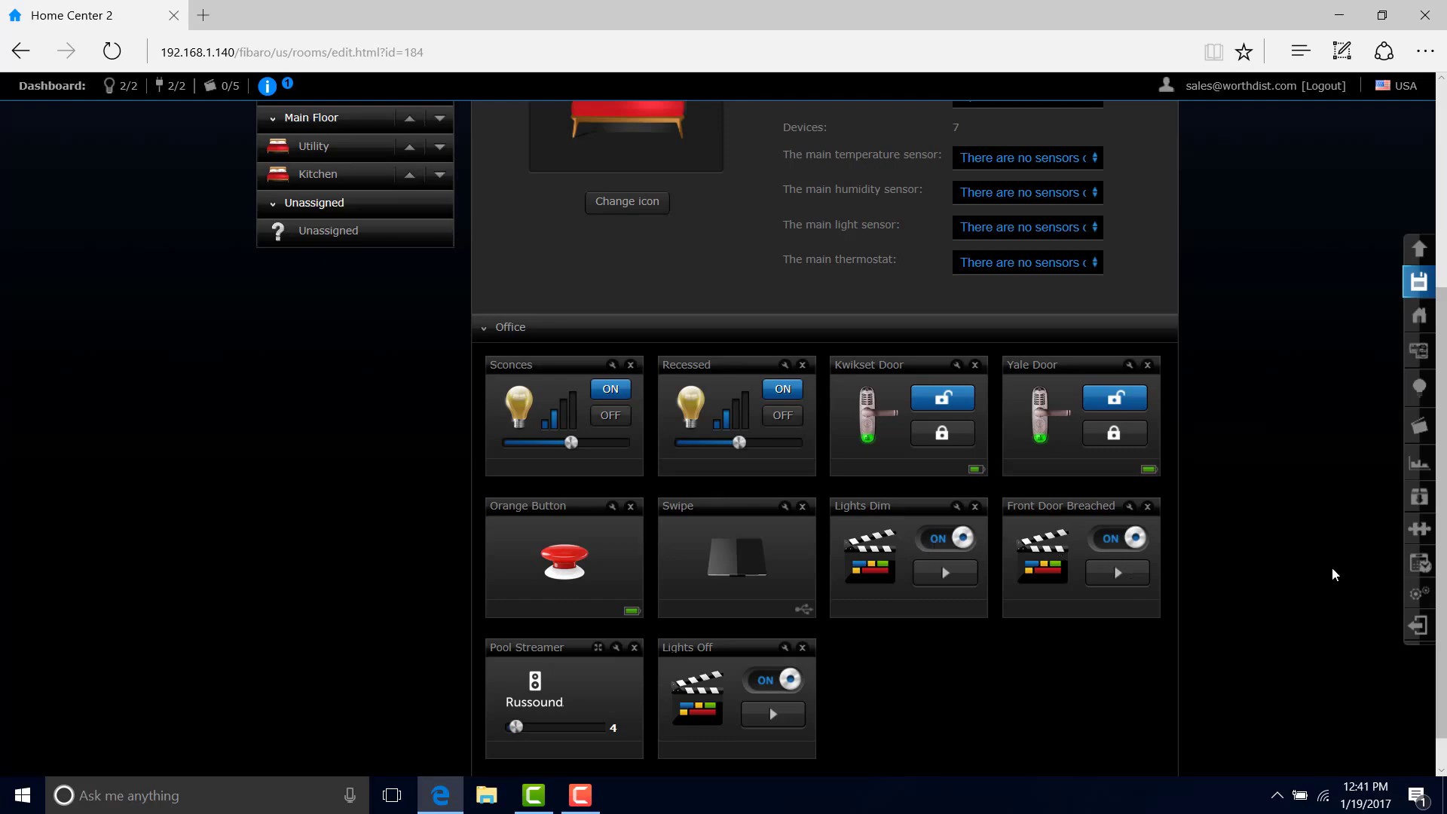
pyautogui.scroll(5, 1313, 567)
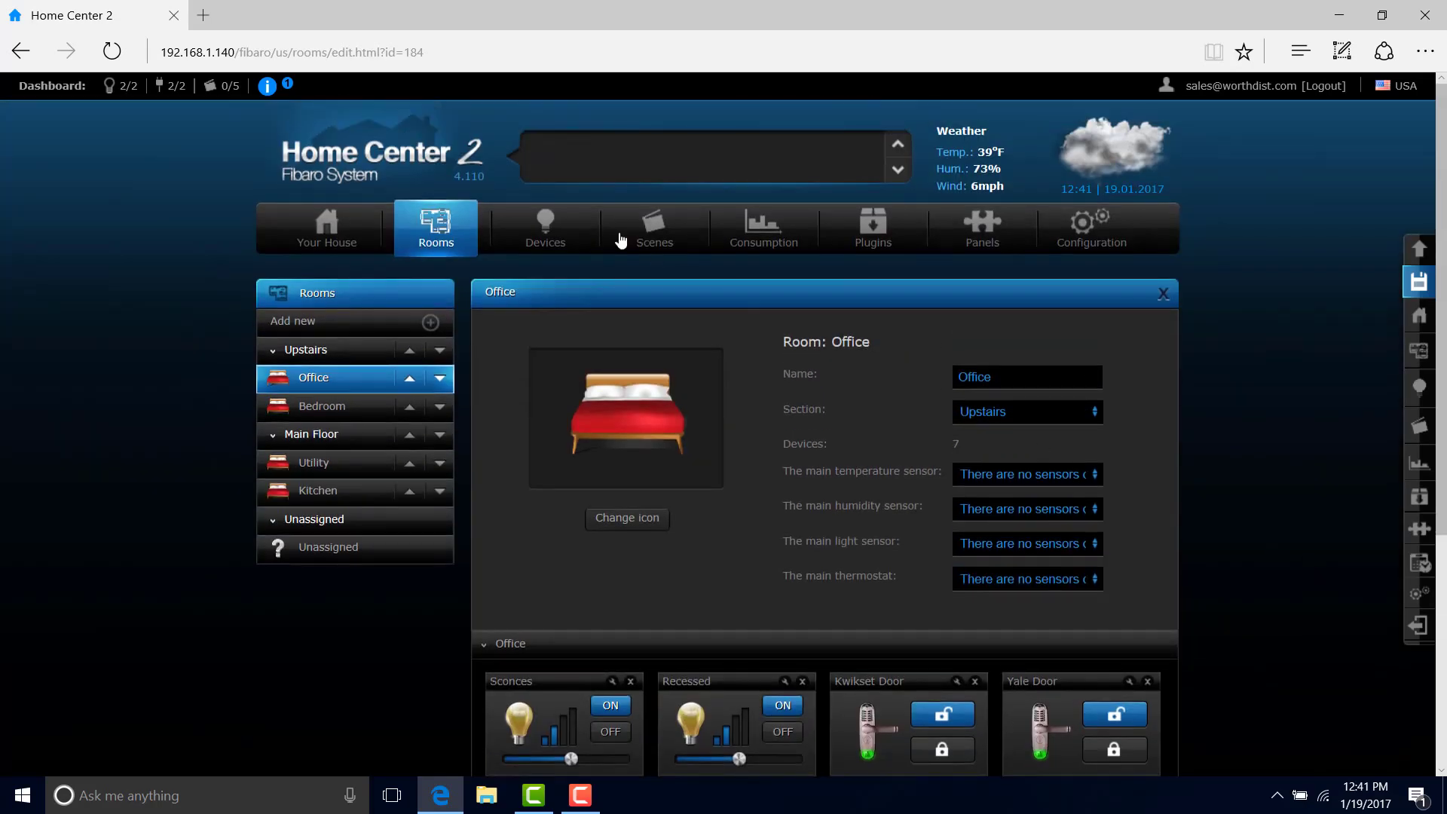
pyautogui.click(558, 226)
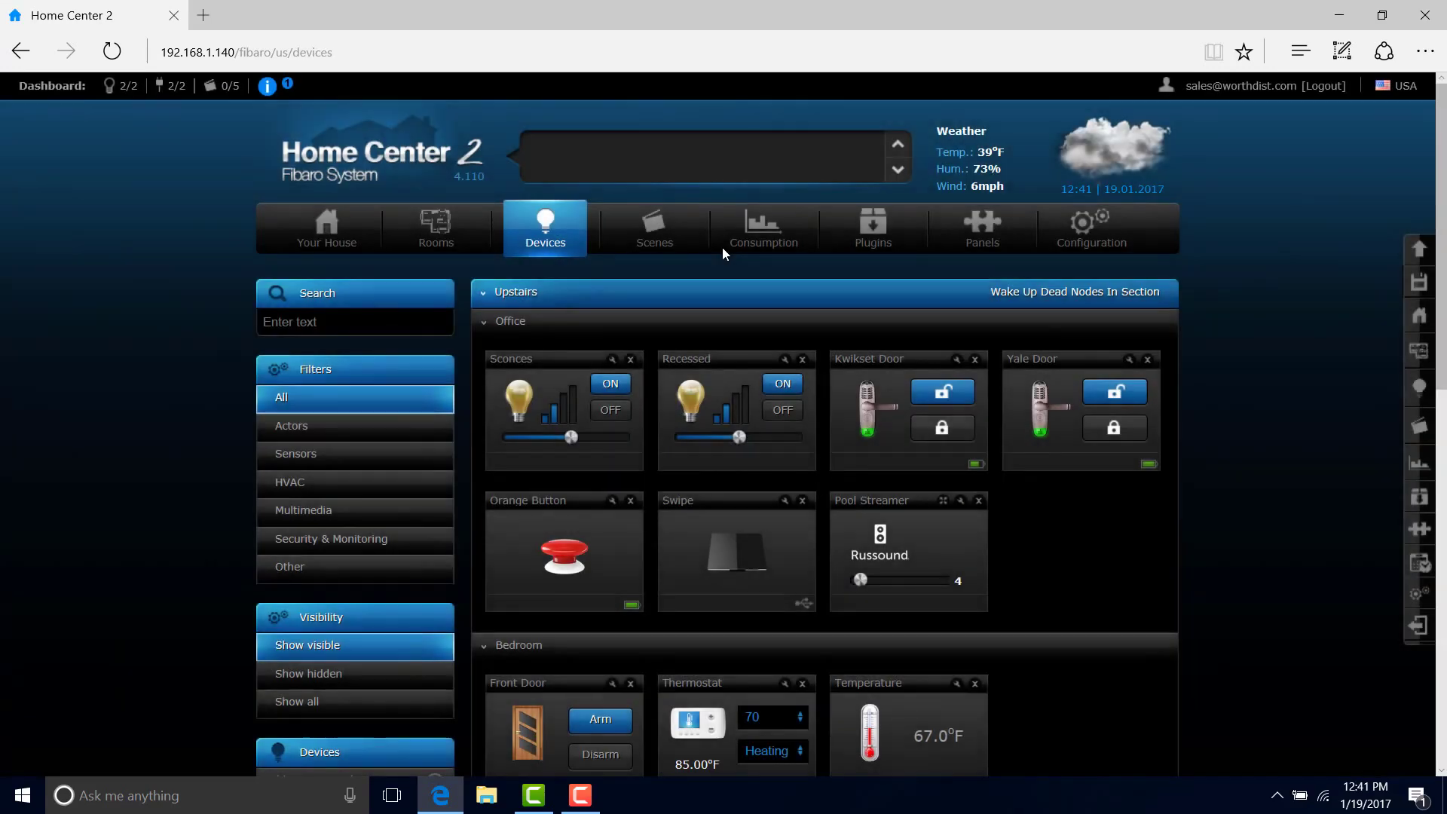
# Step: Open the Pool Streamer player and switch it on to play K-Rock
pyautogui.click(944, 503)
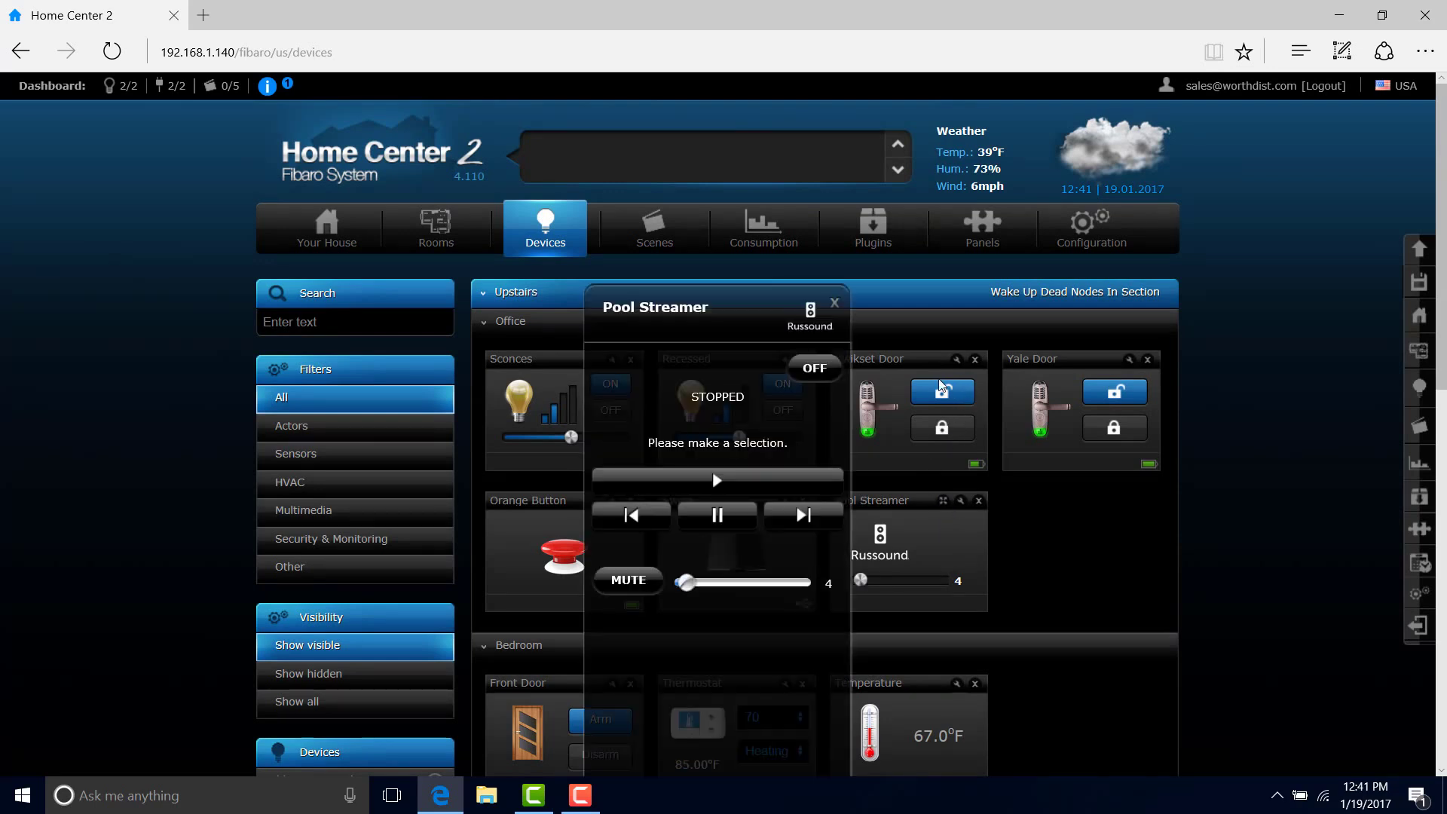
pyautogui.scroll(-2, 934, 390)
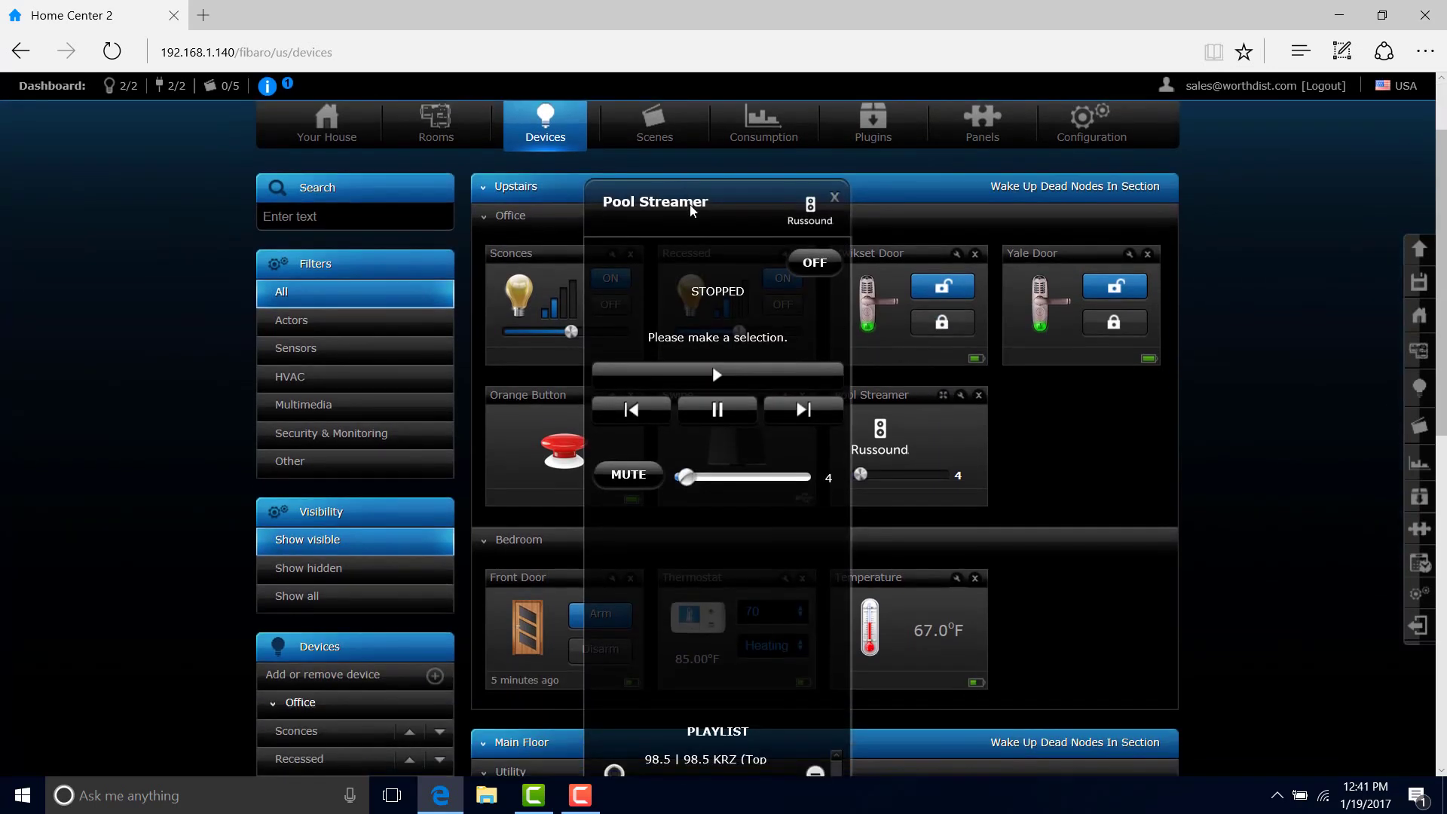
pyautogui.scroll(-2, 692, 211)
pyautogui.scroll(2, 692, 211)
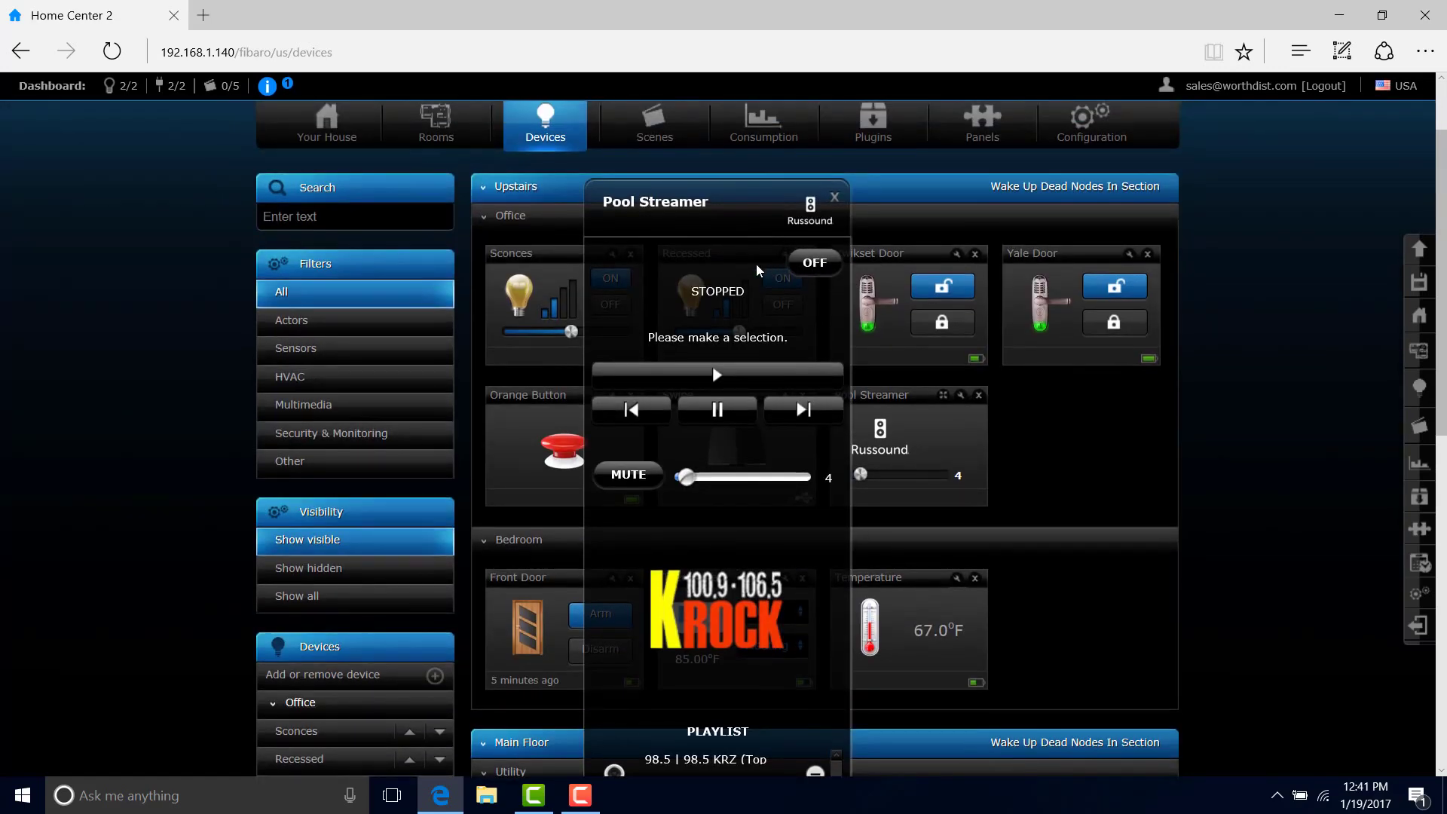
pyautogui.click(795, 270)
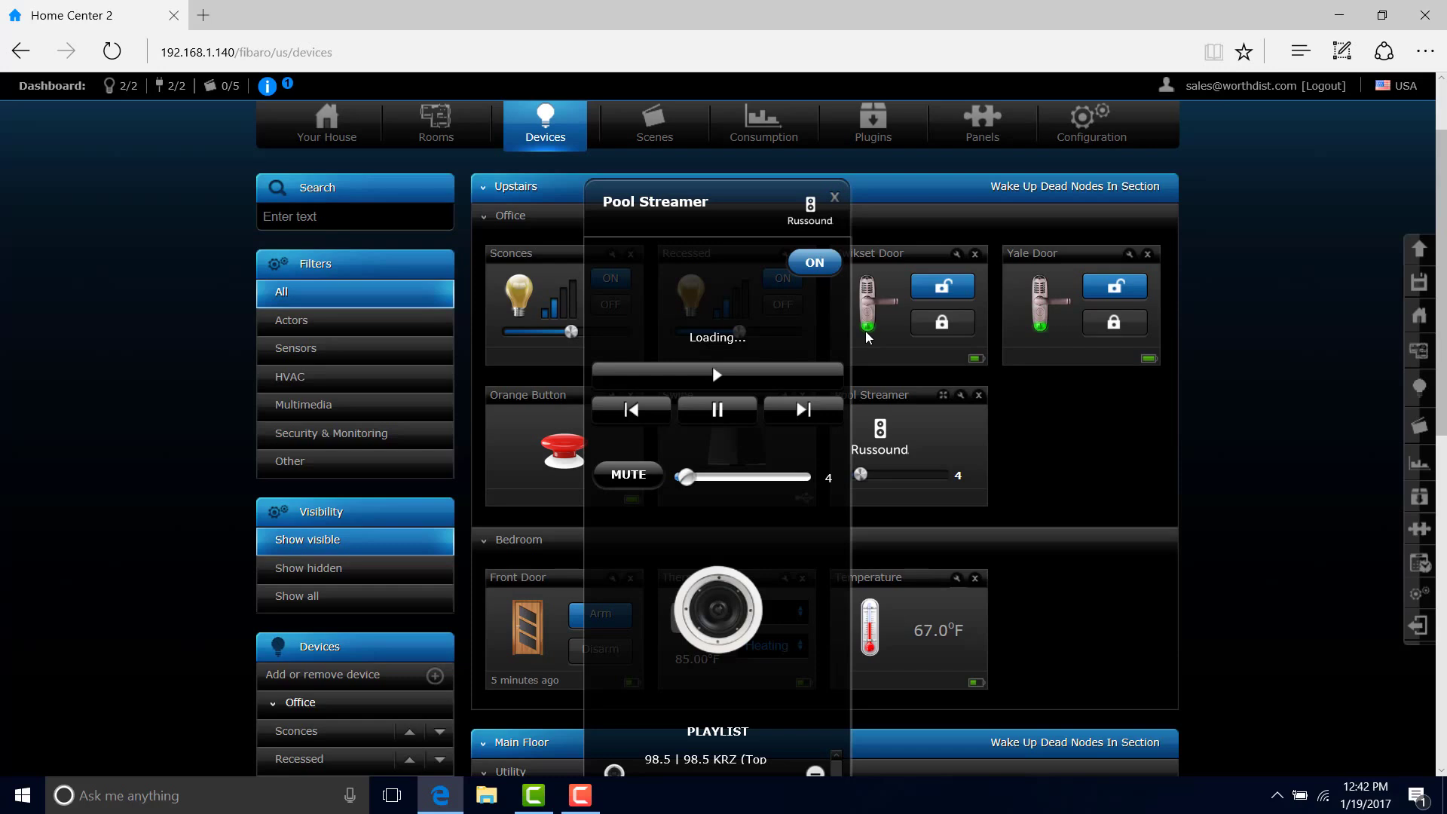
# Step: Set the Pool Streamer volume to 48 and close the player
pyautogui.moveTo(688, 480)
pyautogui.moveTo(687, 480); pyautogui.dragTo(752, 480)
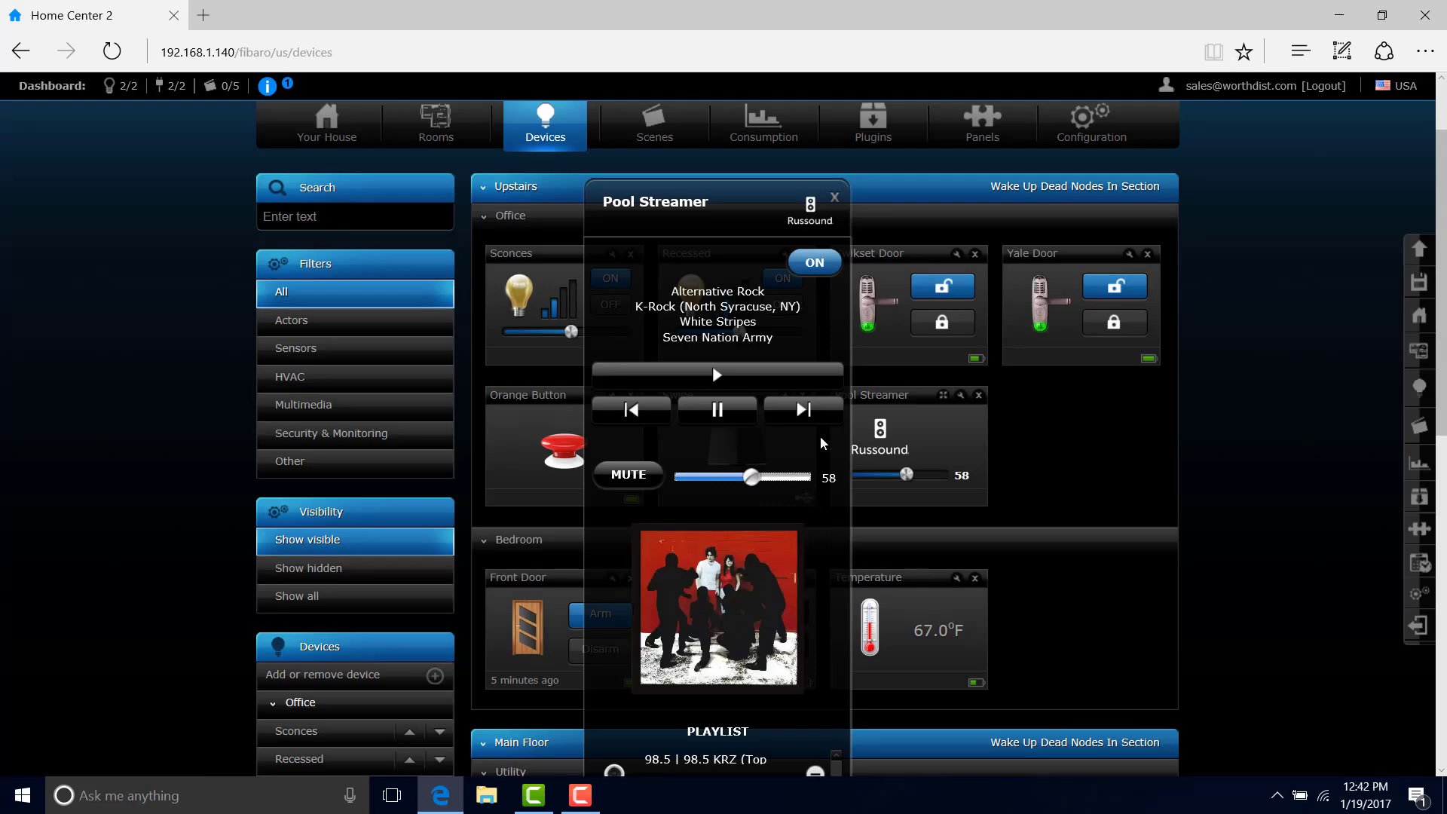
pyautogui.moveTo(758, 473); pyautogui.dragTo(748, 463)
pyautogui.scroll(-5, 748, 462)
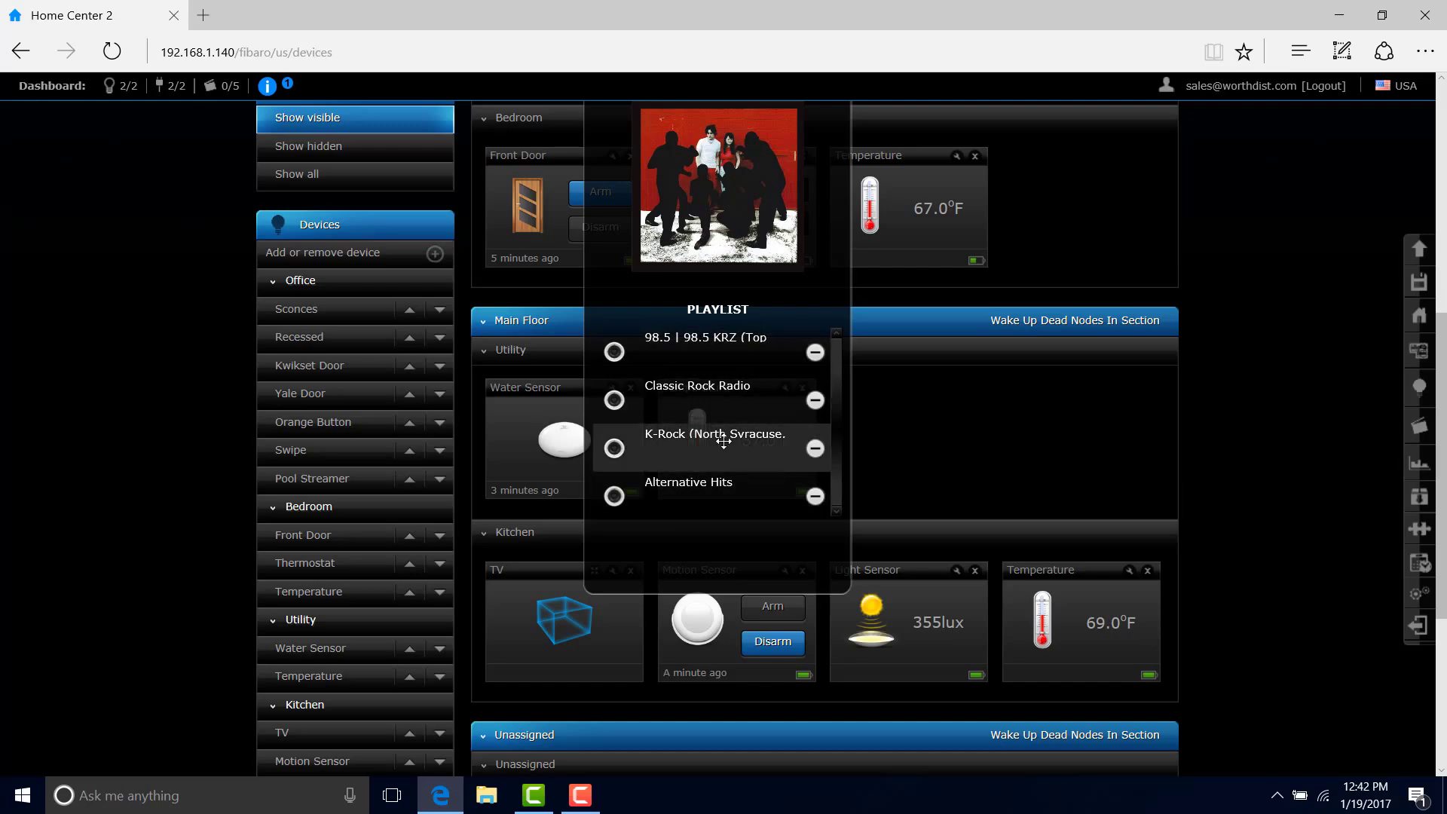
pyautogui.scroll(5, 1183, 361)
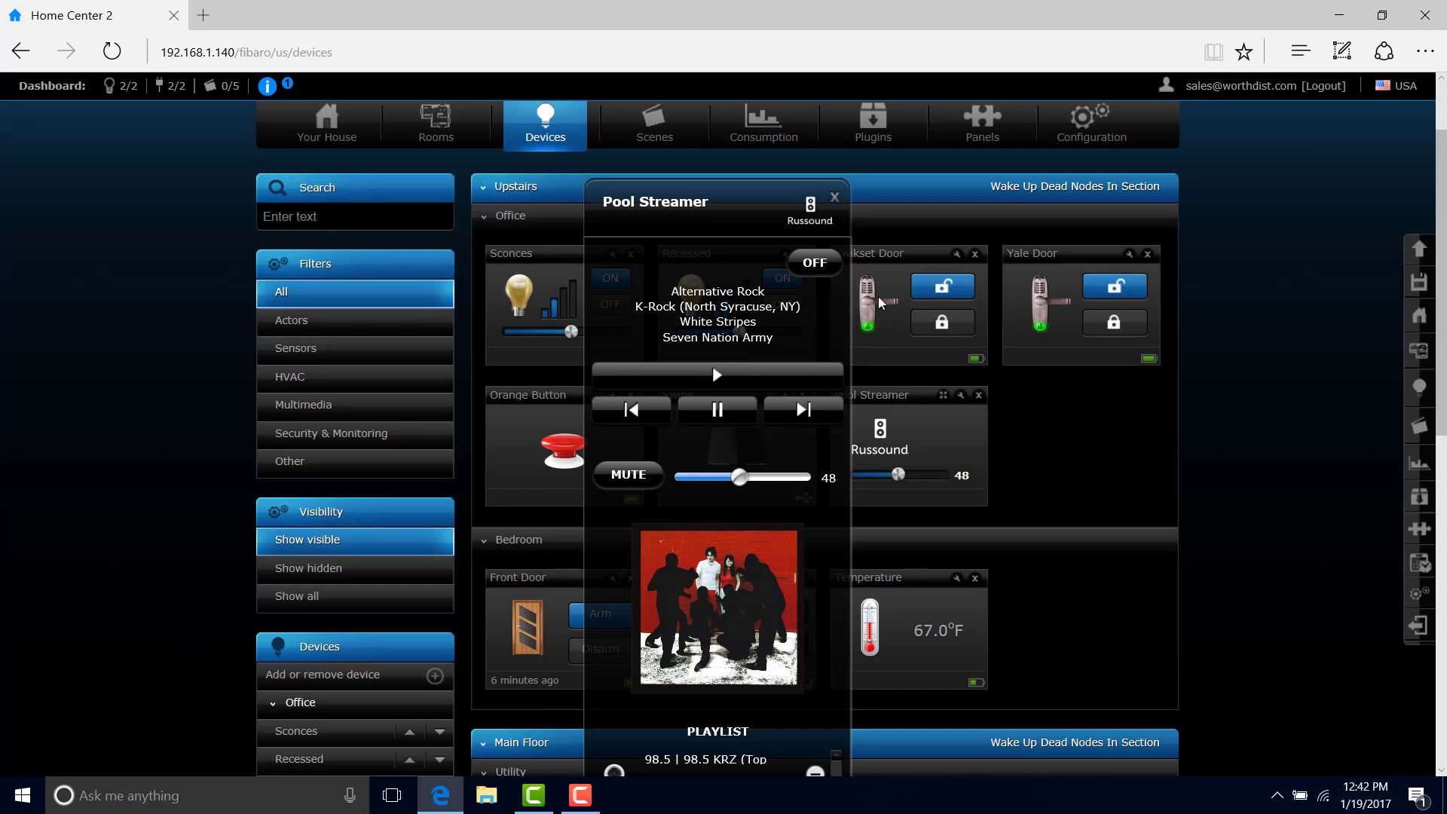
pyautogui.click(835, 198)
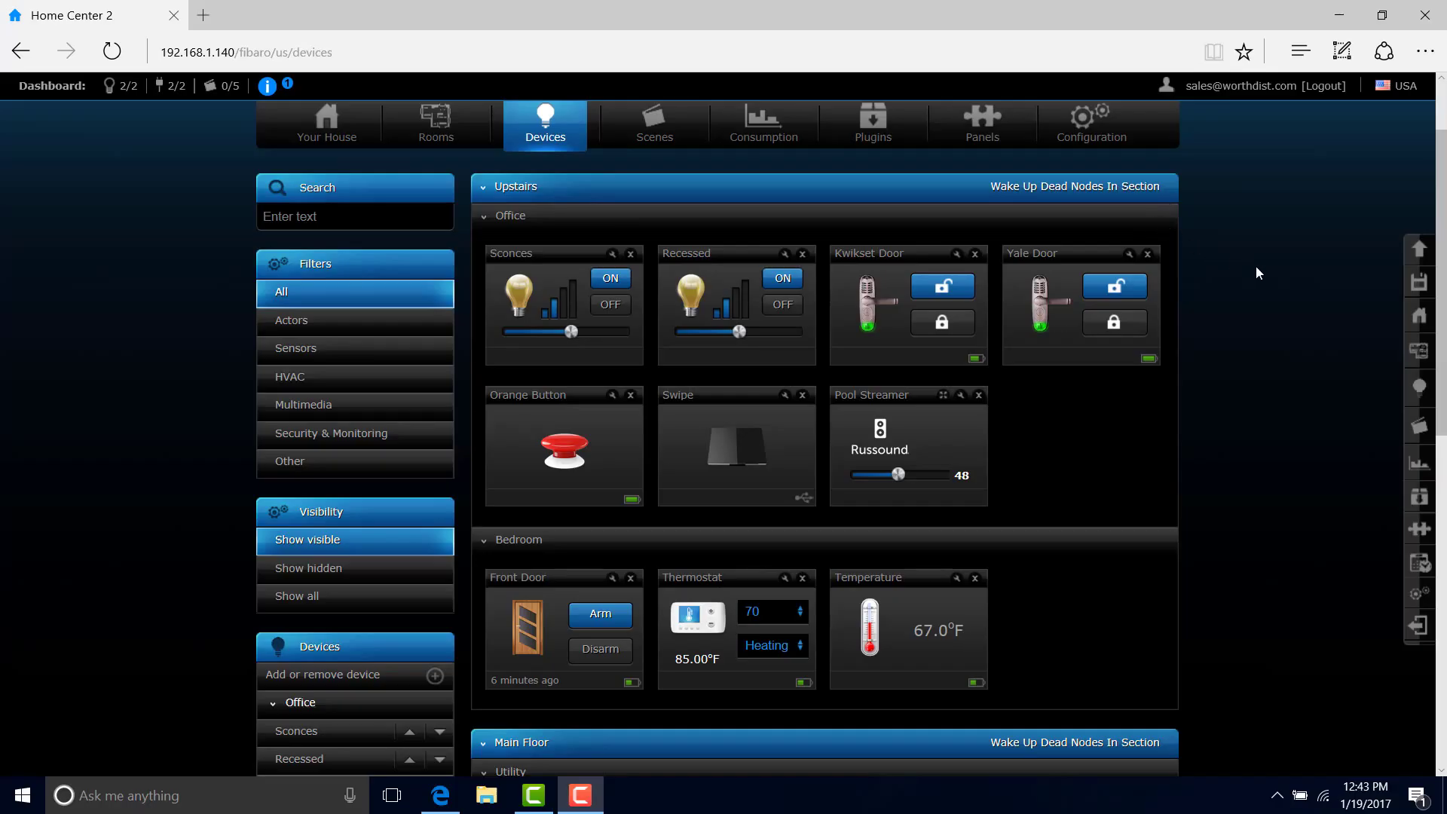
# Step: Look over the Scenes list, then switch to the Consumption Energy Panel
pyautogui.scroll(2, 1255, 265)
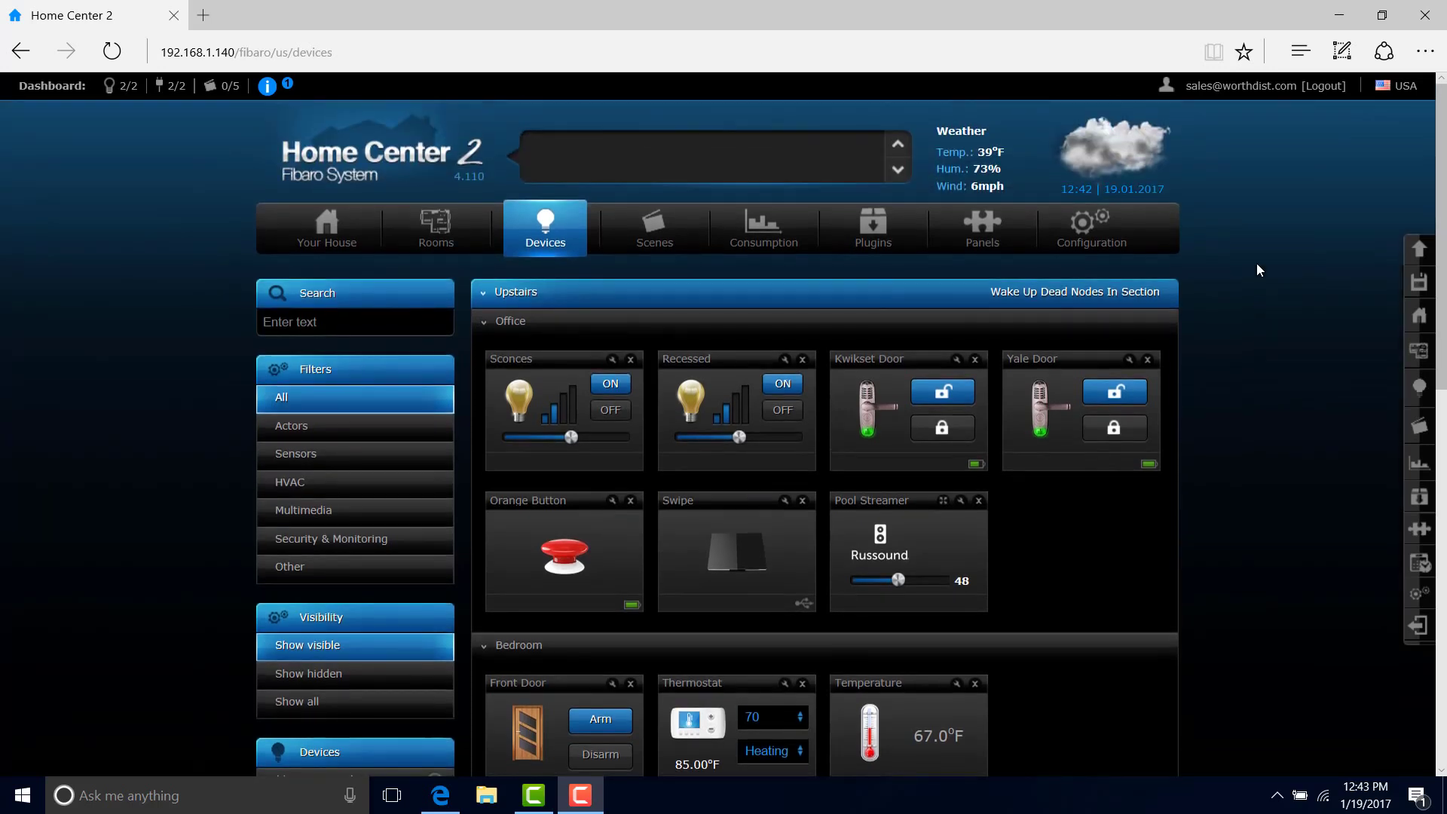
pyautogui.click(625, 230)
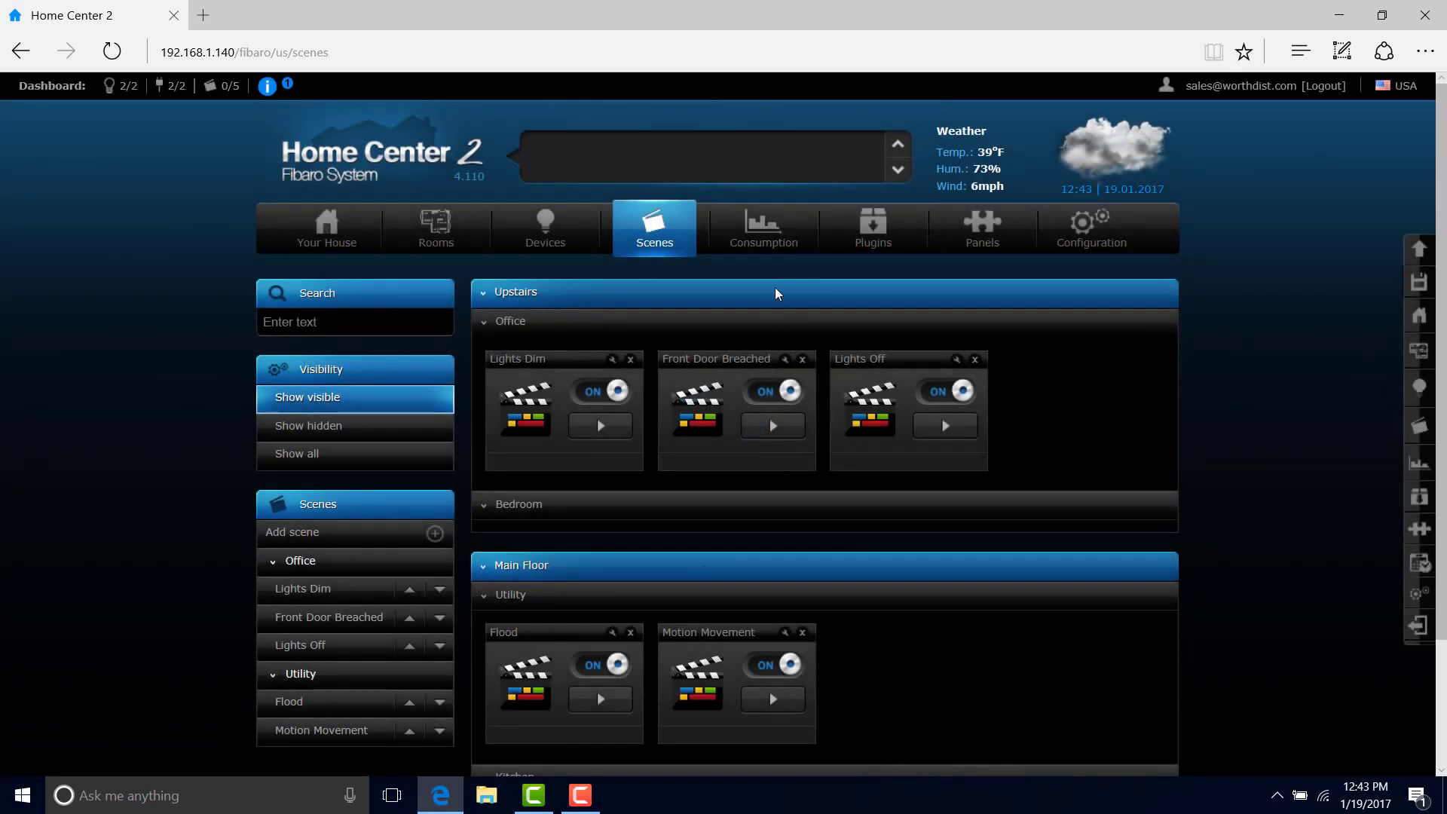
pyautogui.click(773, 241)
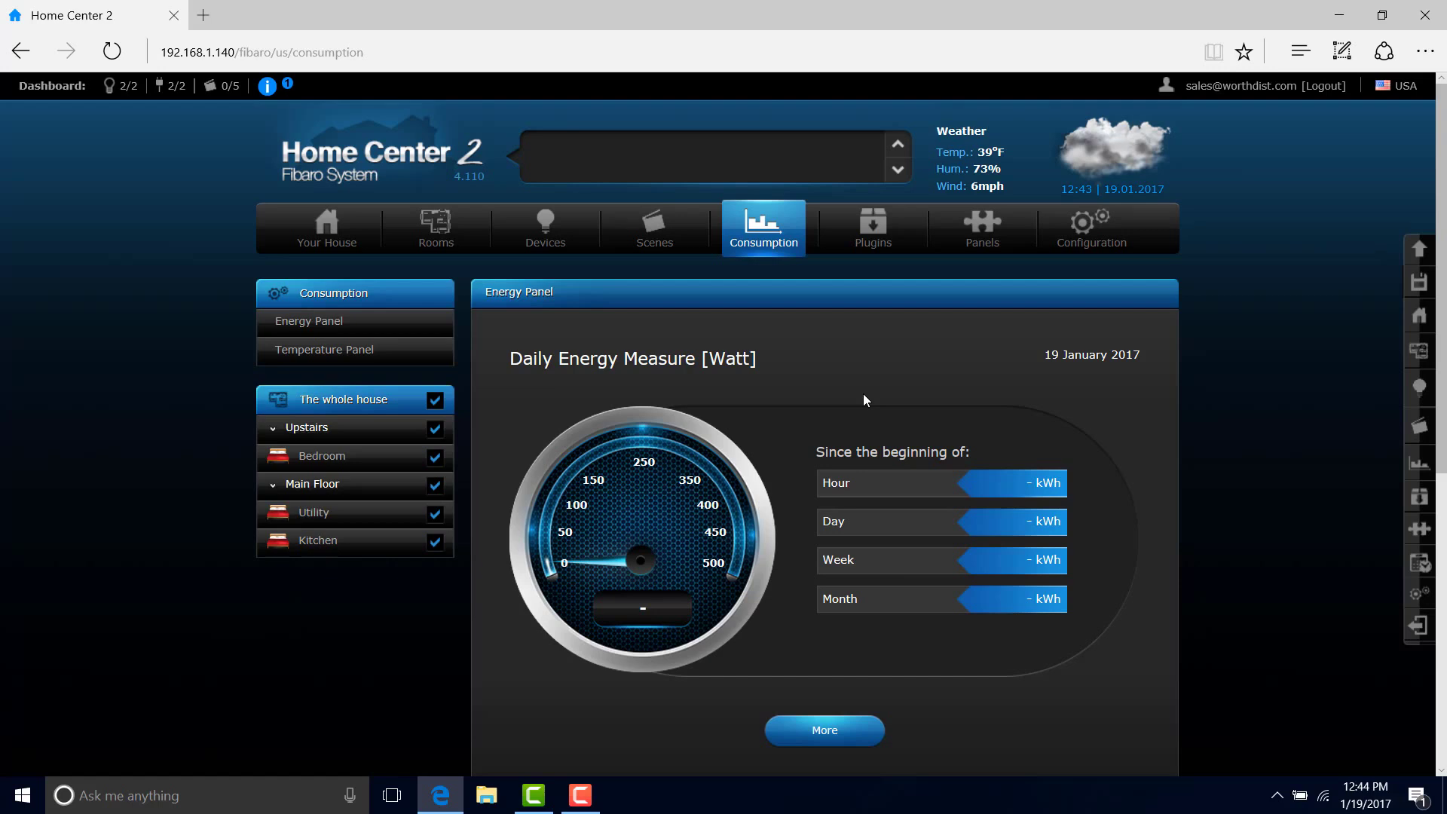
# Step: Show the Plugins page with its 10 installed plugins
pyautogui.click(890, 247)
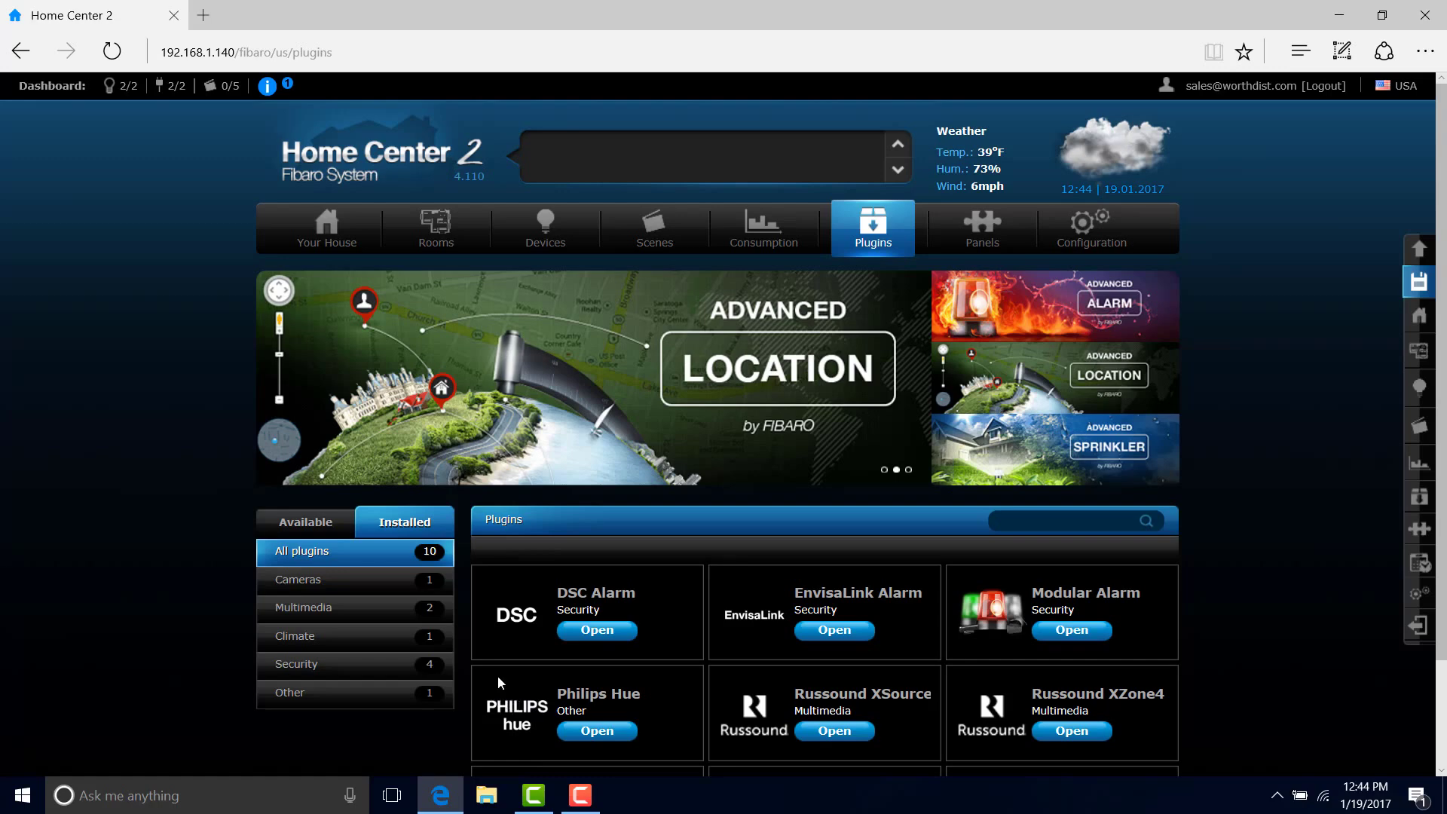
# Step: Scroll through the SMS, Alarm and Heating panels, then return to Your House
pyautogui.click(980, 240)
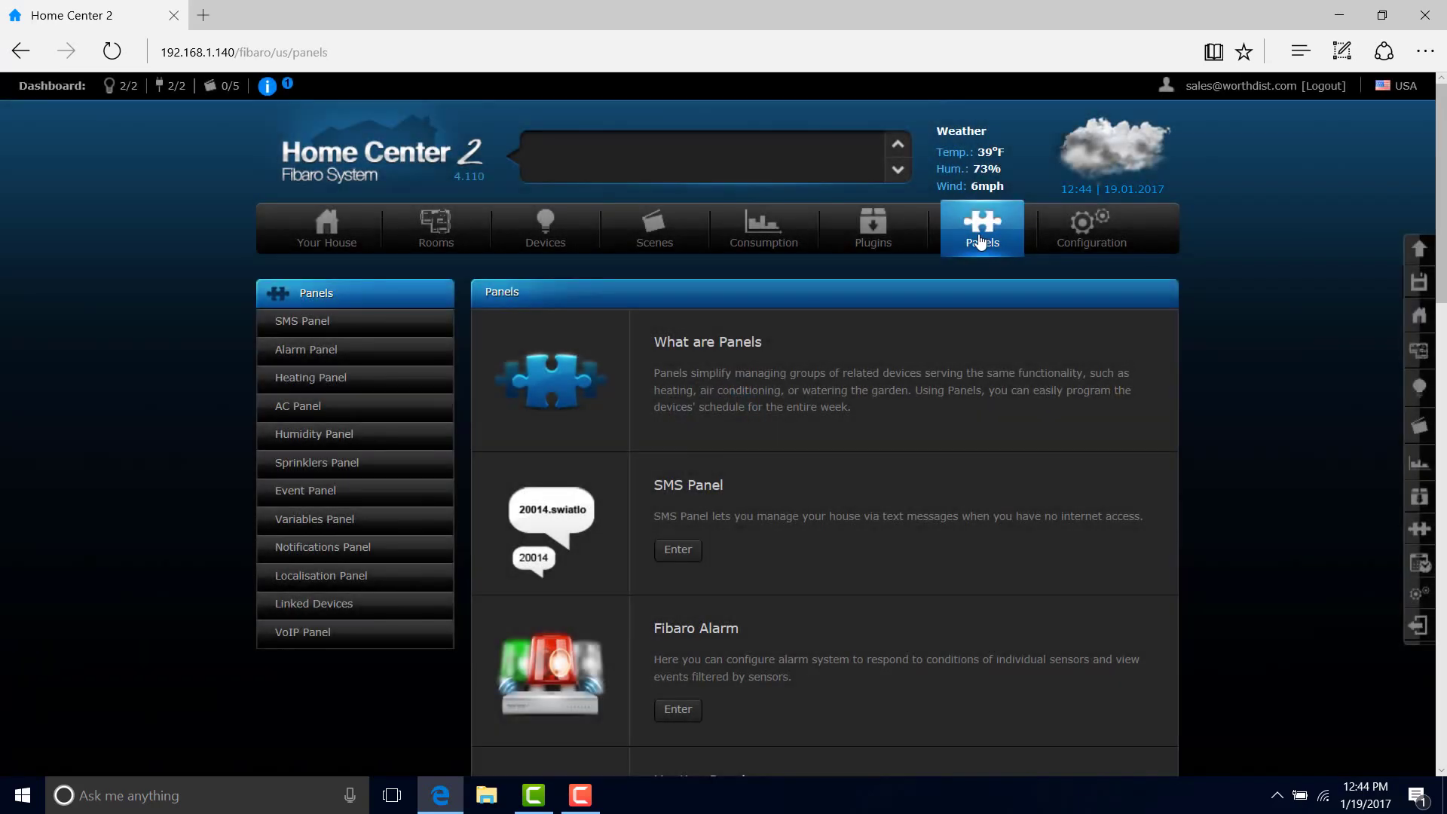
pyautogui.scroll(-3, 1051, 444)
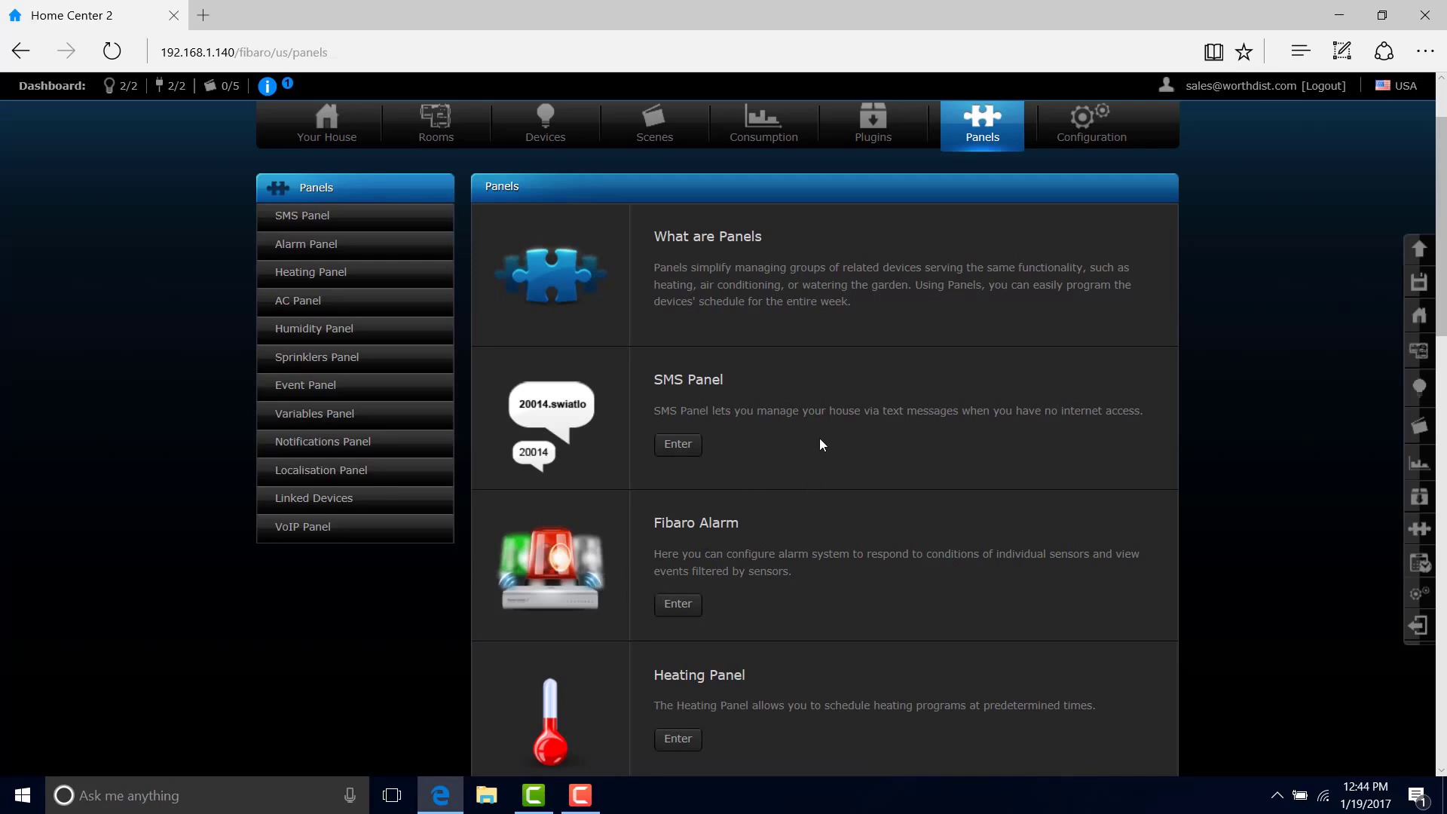
pyautogui.click(326, 125)
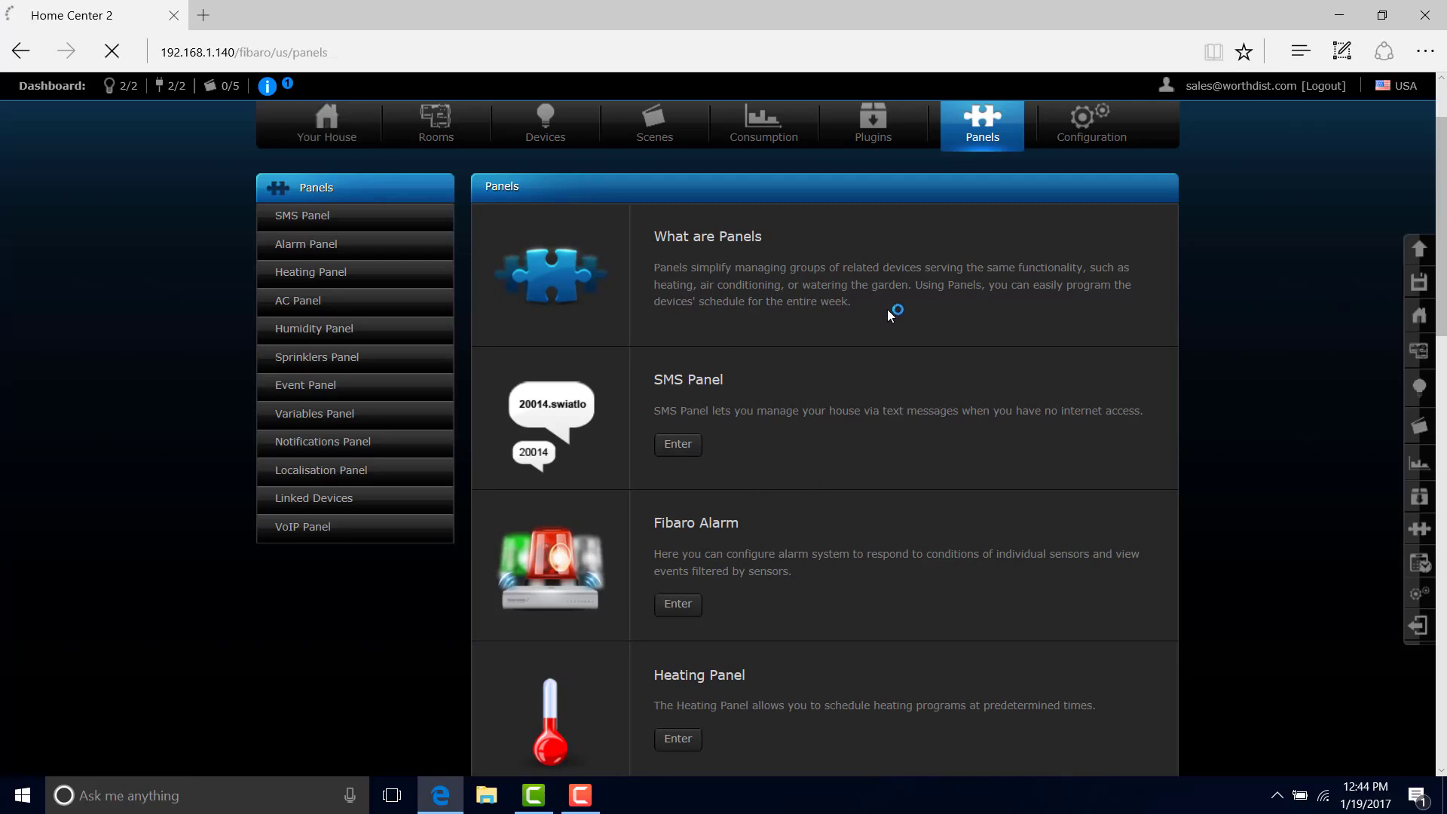